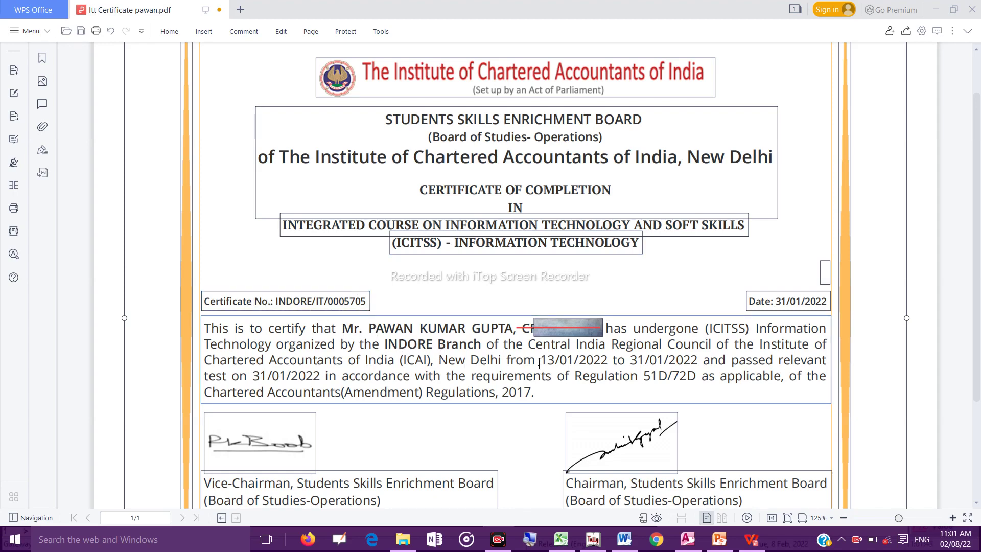
double_click(563, 361)
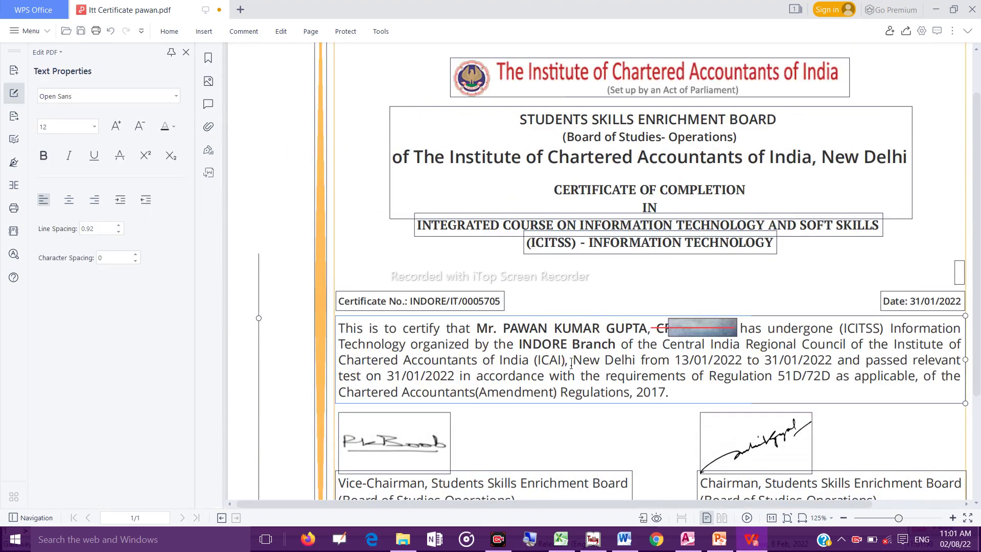
left_click_drag(573, 360, 674, 360)
left_click(186, 52)
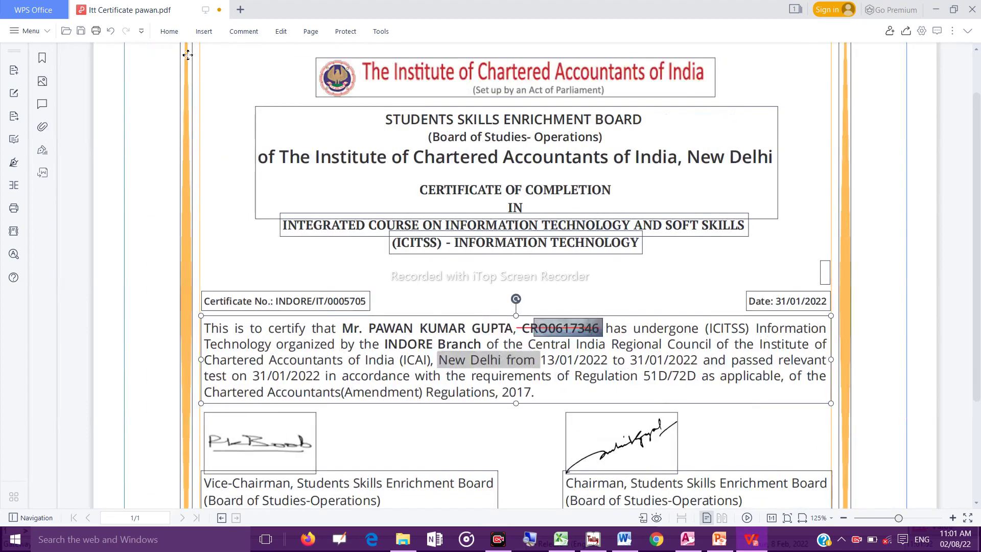
left_click(568, 360)
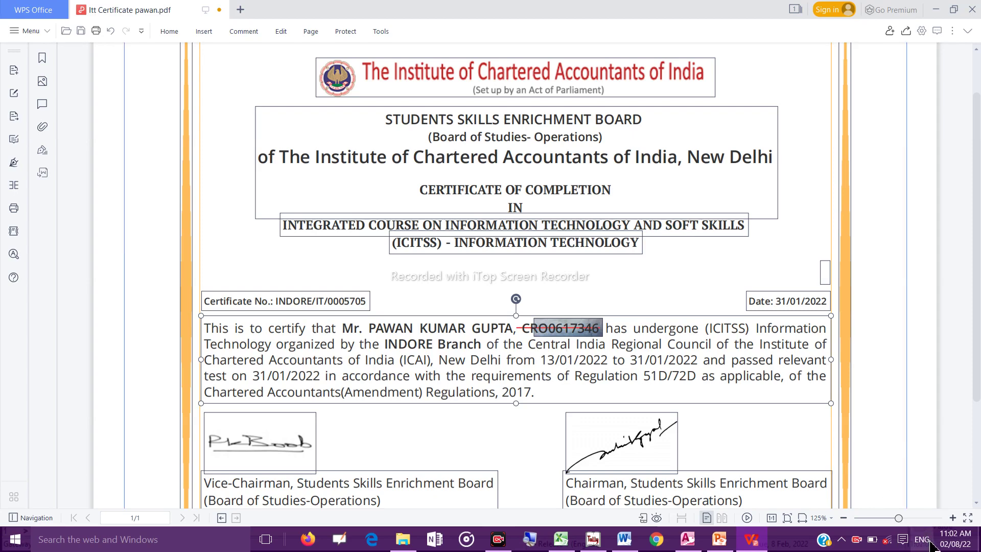
left_click(952, 542)
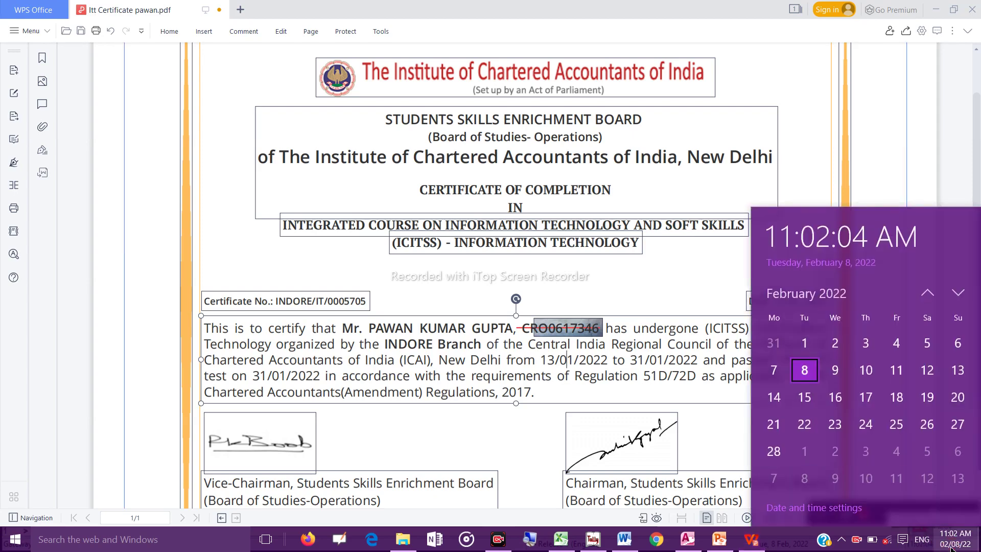
left_click(678, 351)
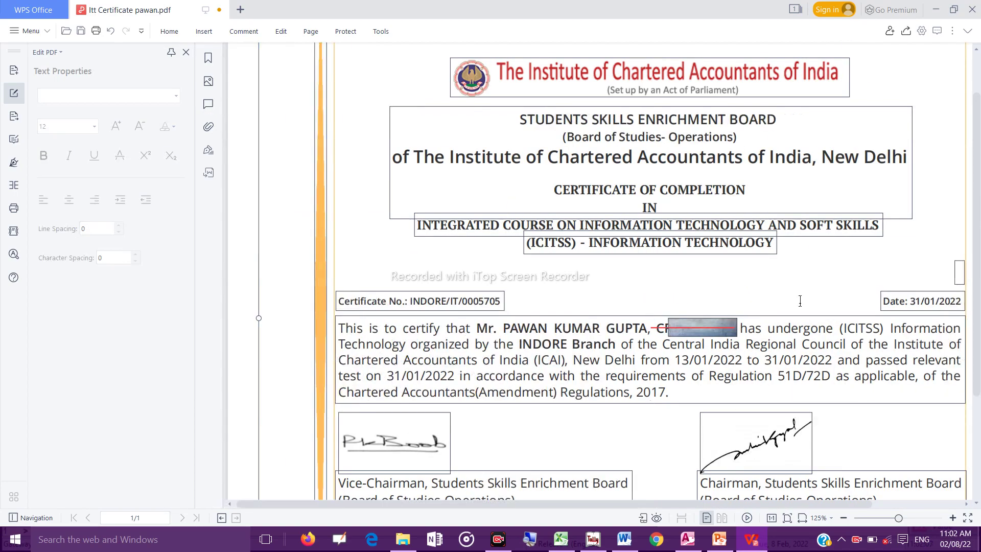
left_click(185, 52)
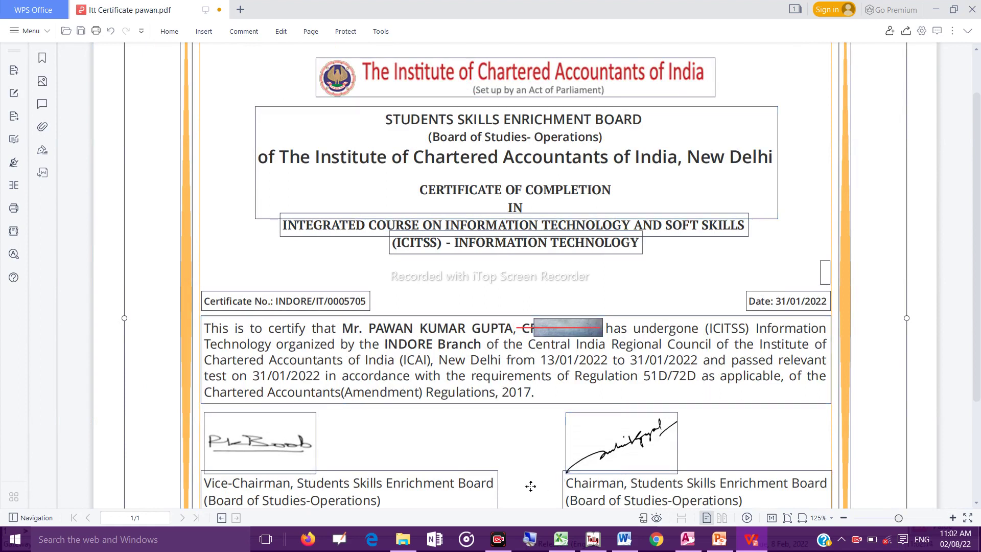
Switch to the MS Word final assignment and select the Indore Branch logo on its cover page
mouse_move(624, 539)
left_click(624, 539)
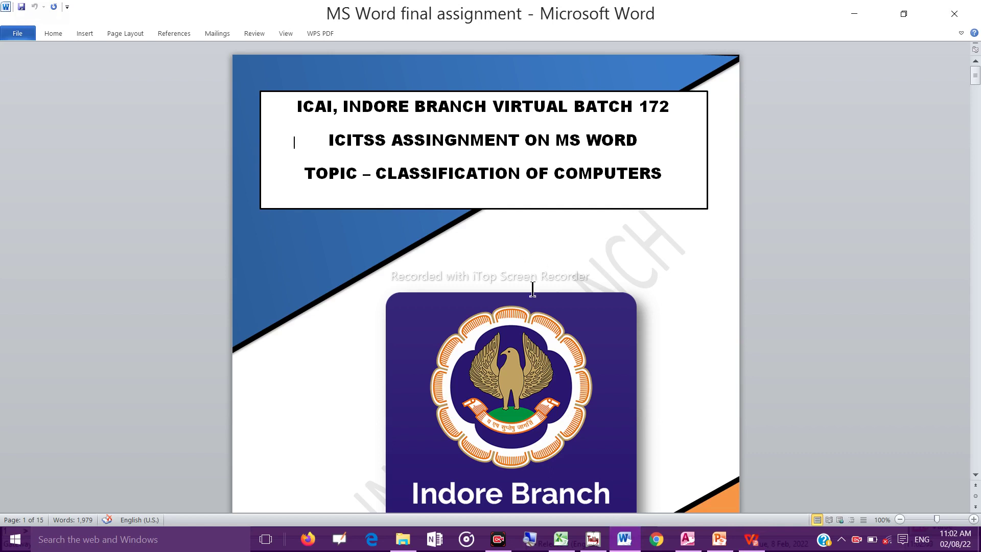
scroll(538, 315, "down", 2)
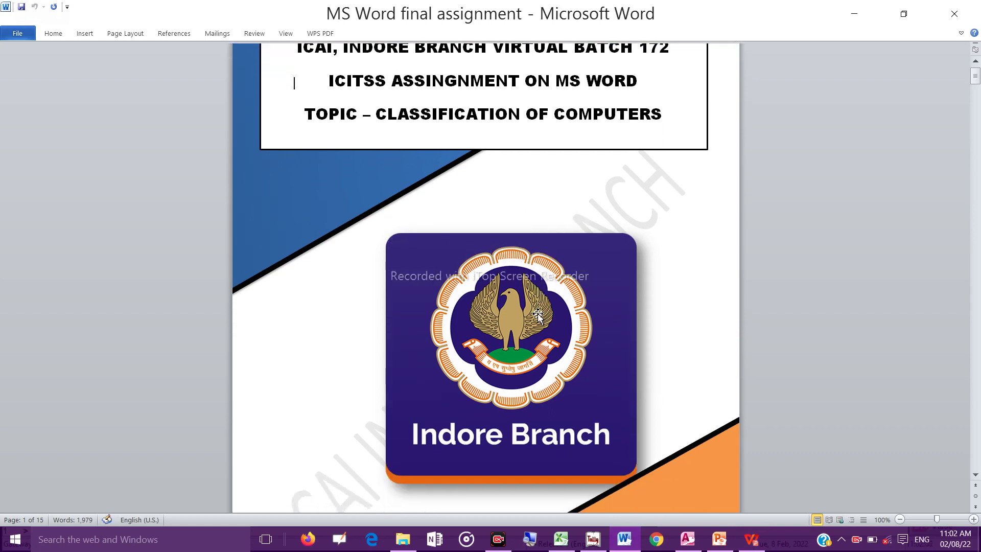
scroll(538, 315, "up", 1)
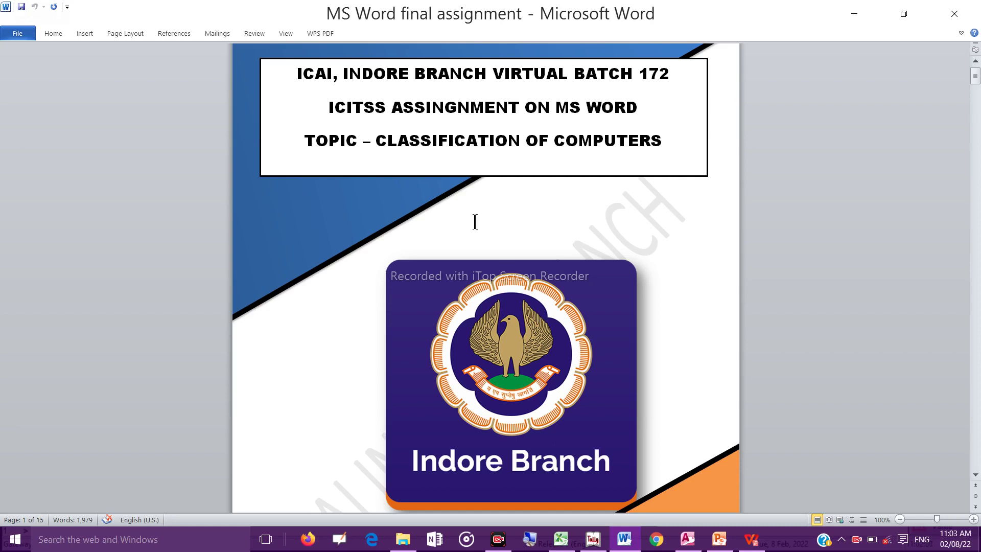
left_click(499, 303)
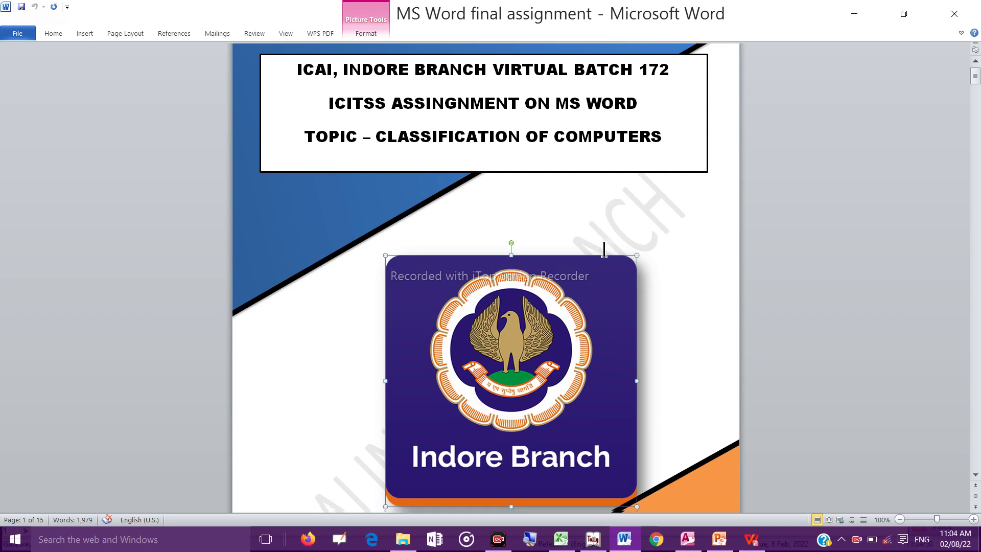
Scroll past the cover page's submitted-by box down to the table of contents
scroll(604, 250, "down", 2)
scroll(603, 250, "down", 6)
scroll(603, 249, "down", 2)
scroll(603, 250, "down", 1)
scroll(603, 249, "down", 2)
scroll(604, 250, "down", 2)
scroll(604, 250, "down", 2)
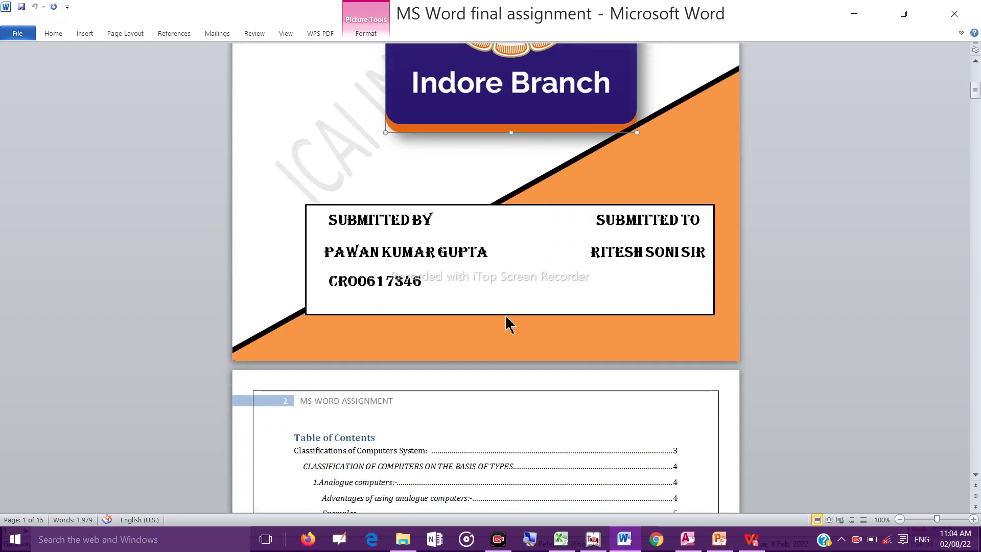
left_click(441, 300)
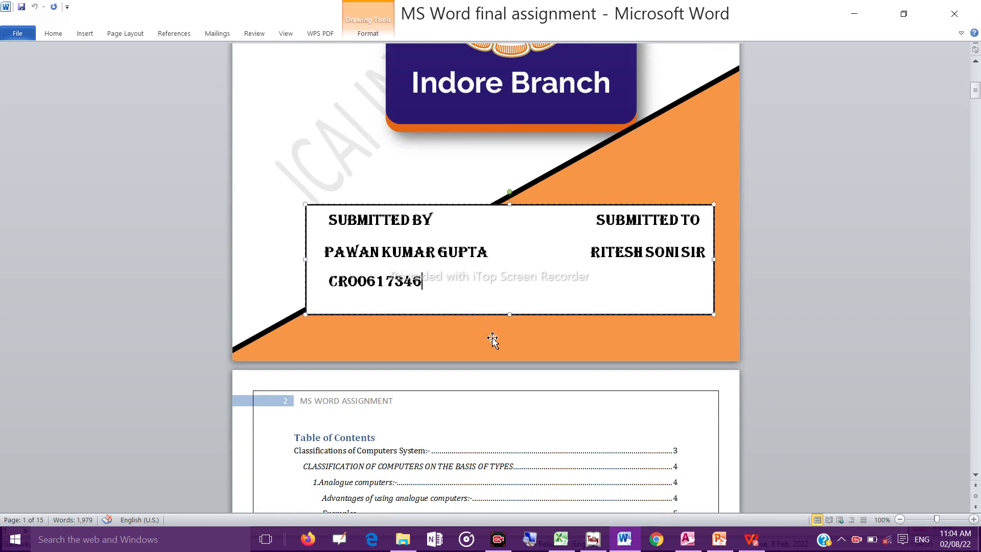
scroll(493, 341, "down", 3)
scroll(493, 342, "down", 4)
scroll(494, 343, "down", 5)
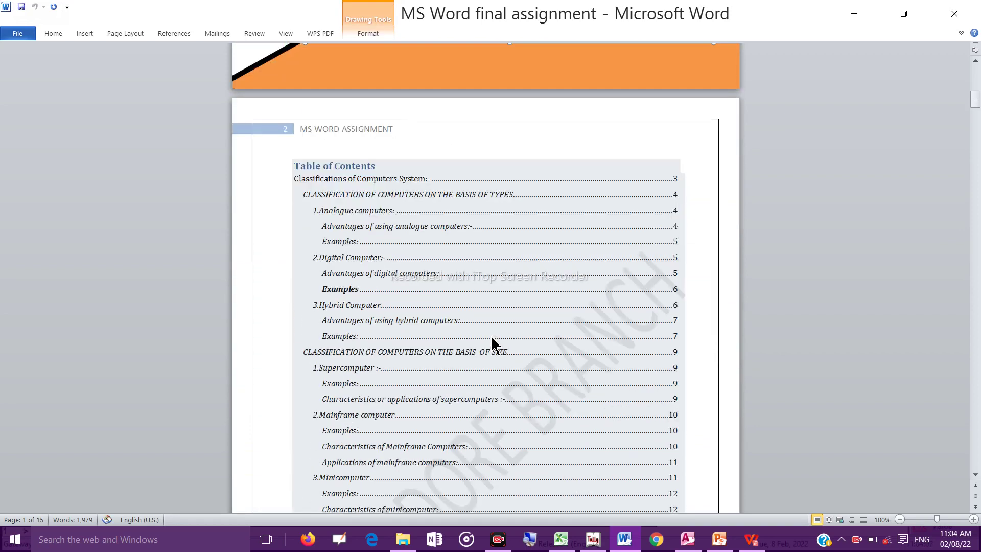
scroll(493, 342, "up", 1, "ctrl")
scroll(493, 342, "up", 2, "ctrl")
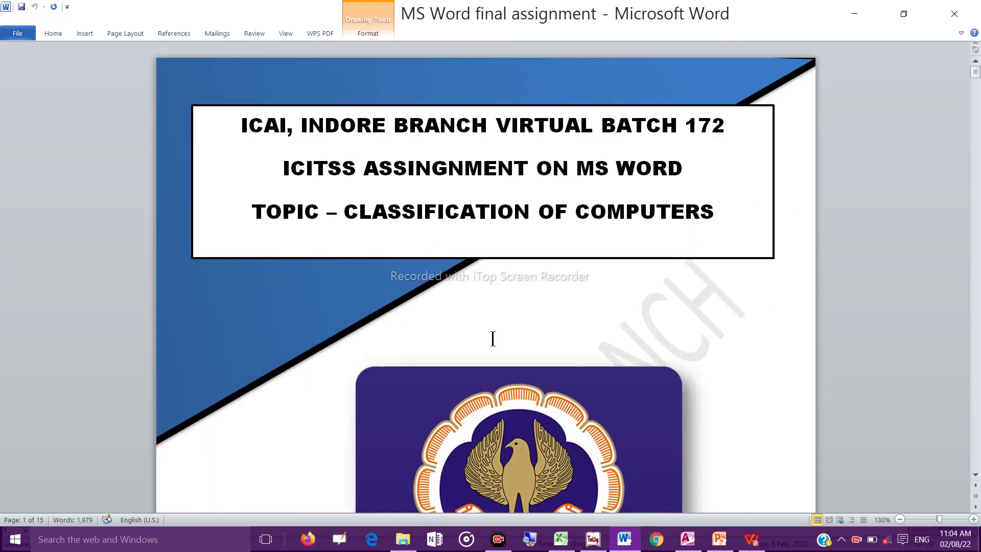
scroll(493, 341, "down", 3)
scroll(493, 340, "down", 8)
scroll(493, 340, "down", 5)
scroll(492, 339, "down", 4)
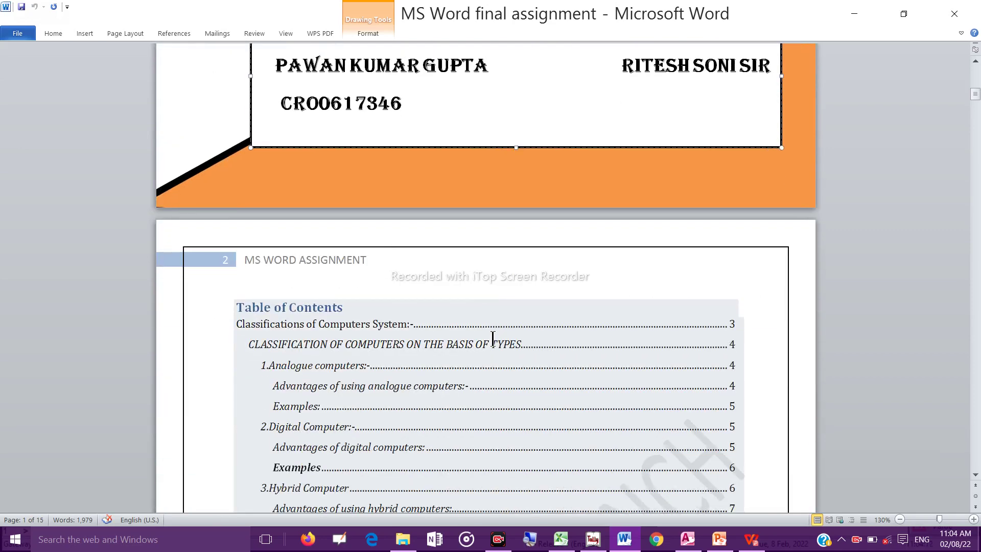
scroll(493, 339, "down", 2)
scroll(493, 338, "down", 2)
scroll(493, 339, "down", 2)
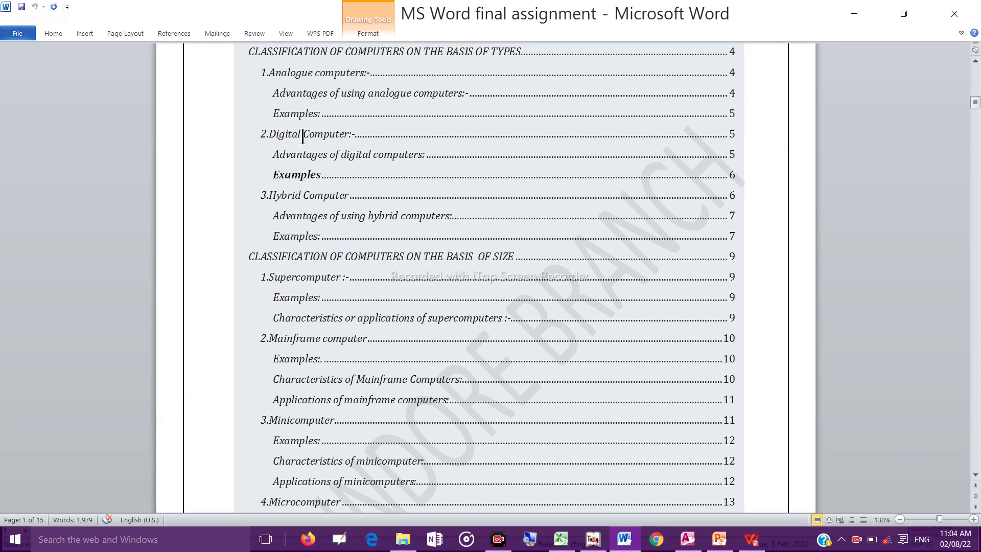
Follow the table of contents link to the 2. Digital Computer section, then scroll back up
left_click(302, 137, "ctrl")
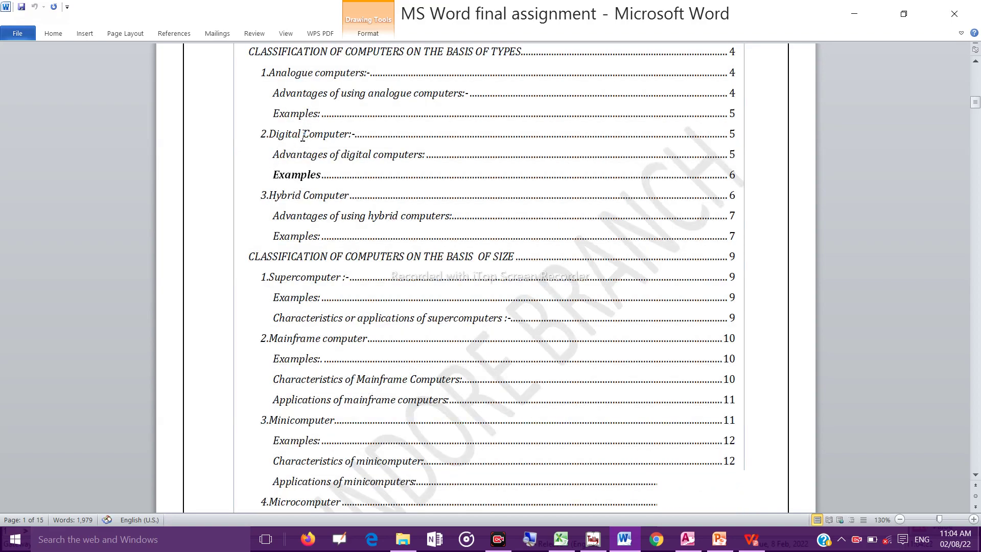
scroll(384, 152, "up", 1)
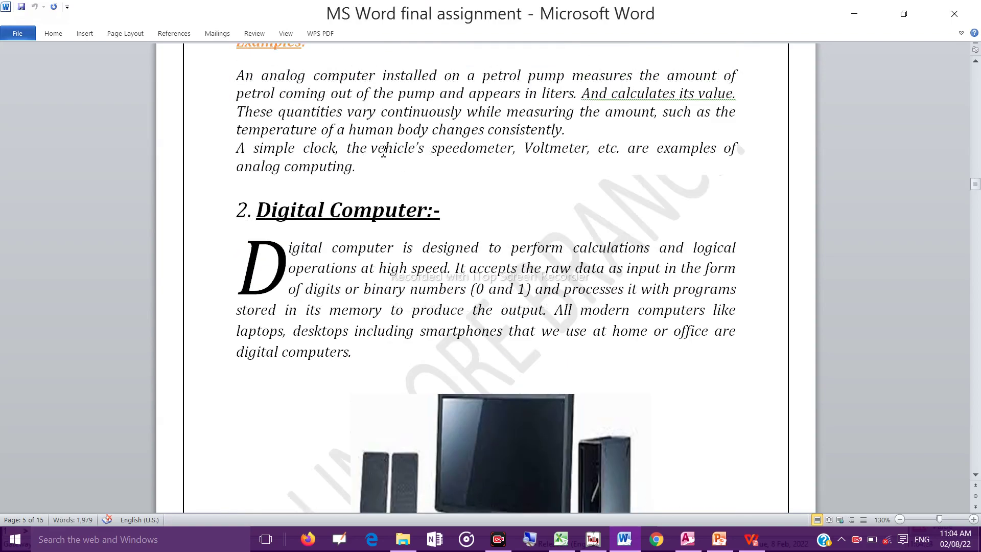
scroll(385, 151, "up", 3)
scroll(384, 151, "up", 5)
scroll(385, 151, "up", 2)
scroll(384, 151, "up", 5)
scroll(385, 152, "up", 5)
scroll(385, 152, "up", 3)
scroll(384, 151, "up", 3)
scroll(385, 151, "up", 2)
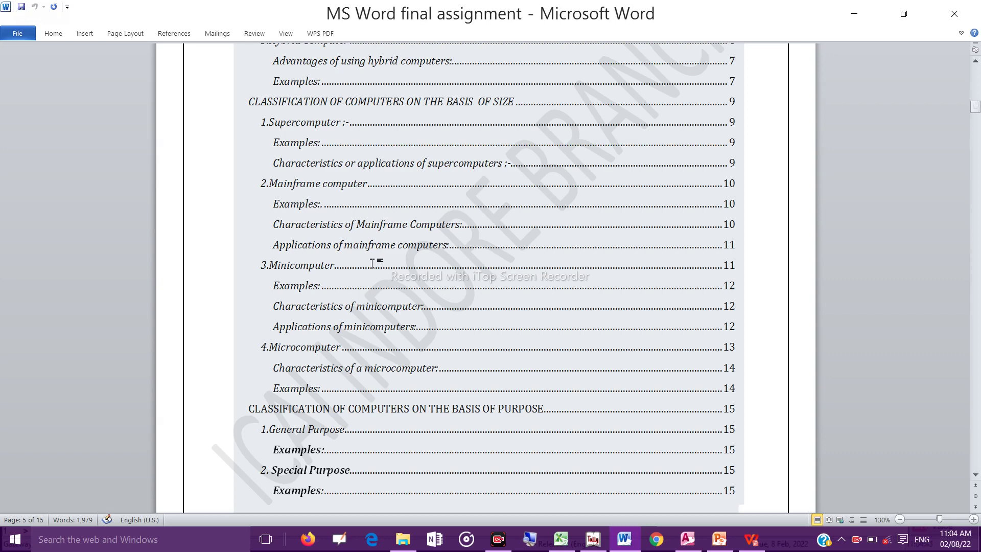
scroll(372, 263, "down", 1)
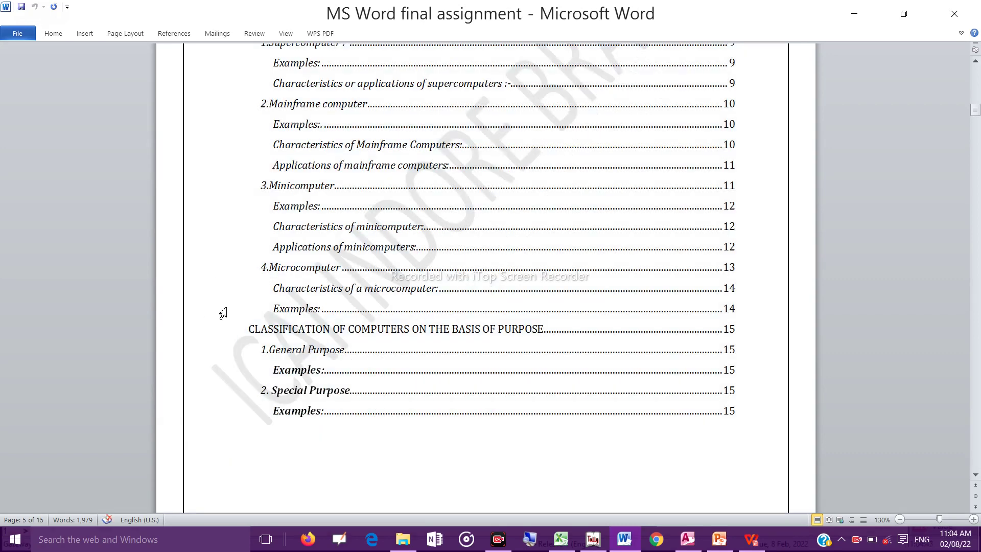
Scroll from the table of contents past the classification diagram to page 4's Basis of Types section
left_click(223, 313)
scroll(223, 313, "down", 2)
scroll(223, 313, "down", 2)
scroll(223, 313, "down", 2)
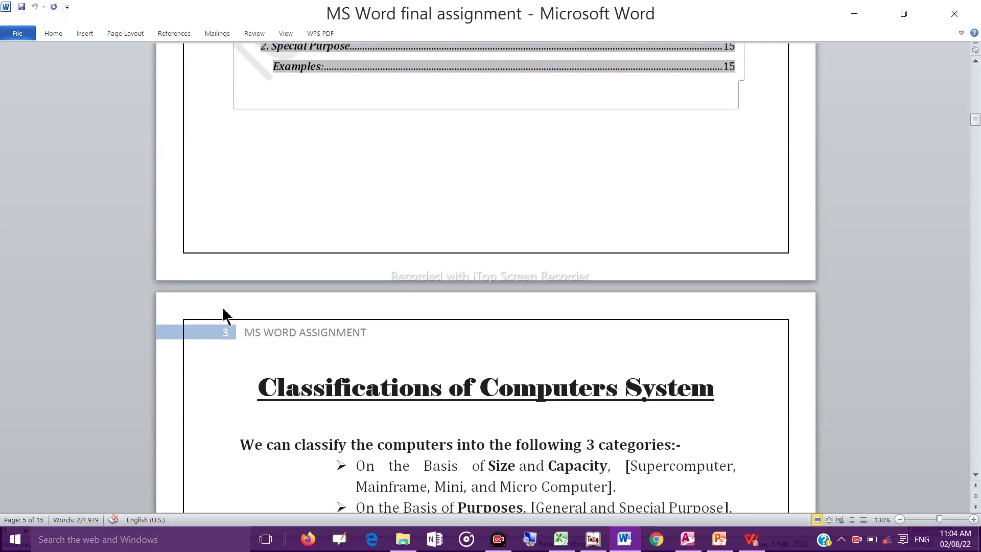
scroll(223, 312, "down", 2)
scroll(223, 313, "down", 2)
scroll(223, 313, "down", 2)
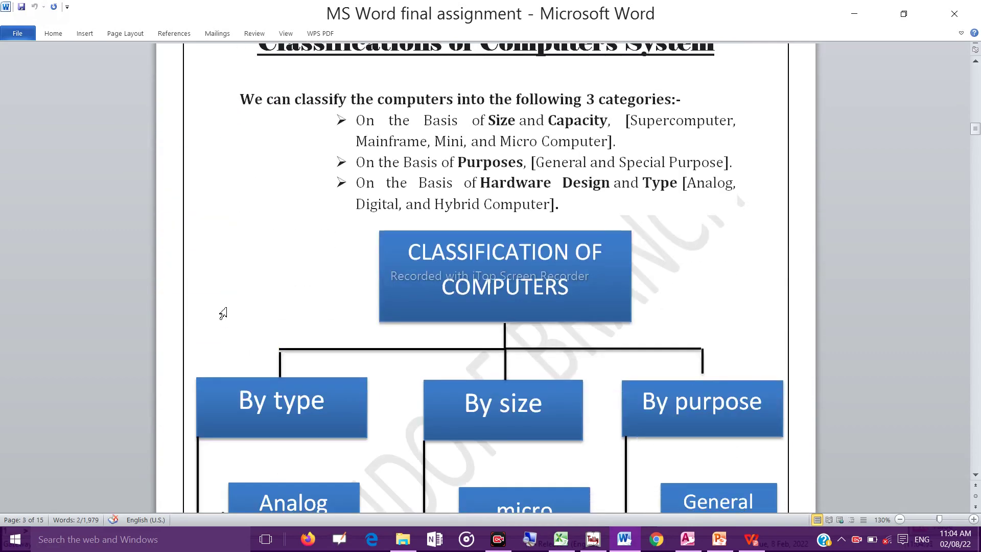
scroll(223, 313, "up", 1)
scroll(223, 313, "down", 1)
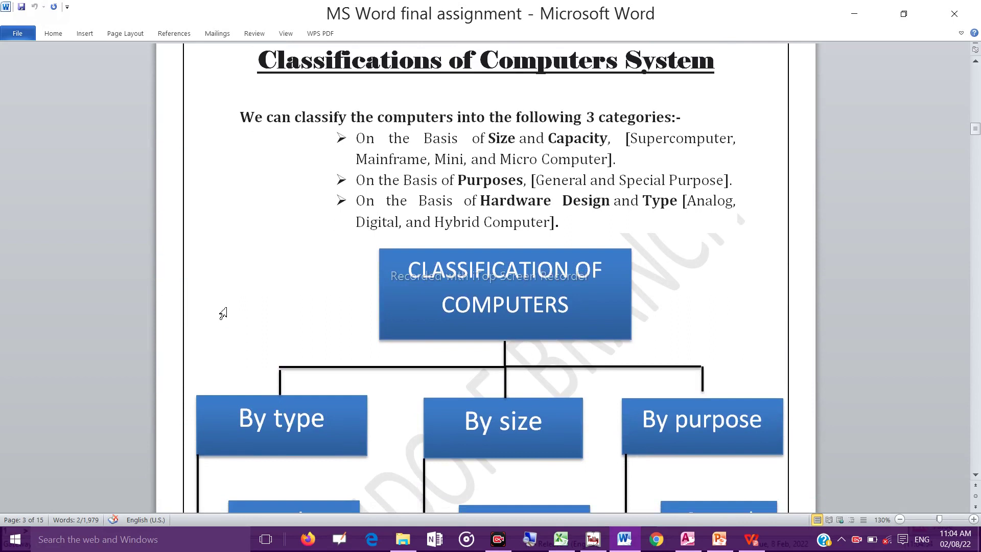
scroll(224, 312, "down", 1)
scroll(360, 296, "down", 2)
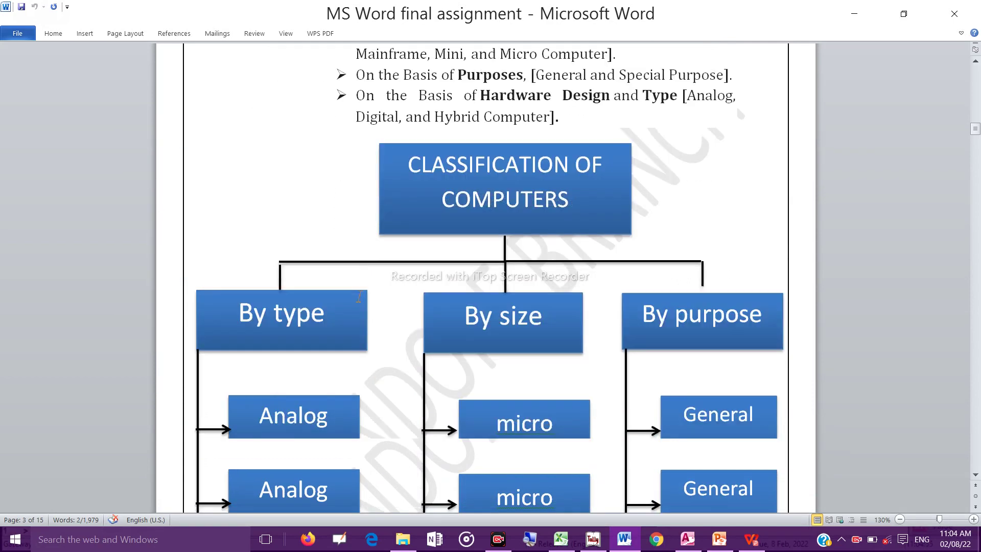
scroll(359, 296, "down", 1)
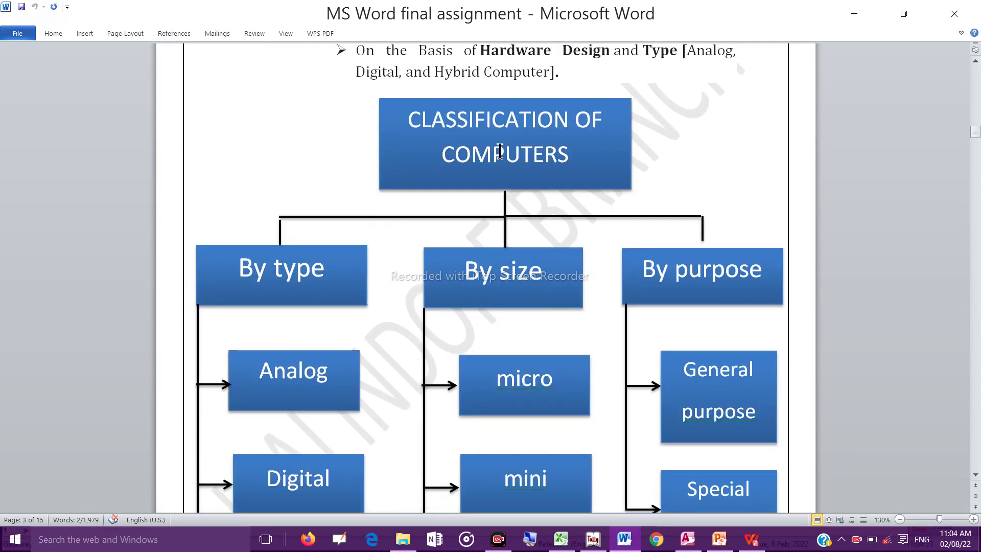
scroll(504, 157, "down", 1)
scroll(504, 157, "down", 3)
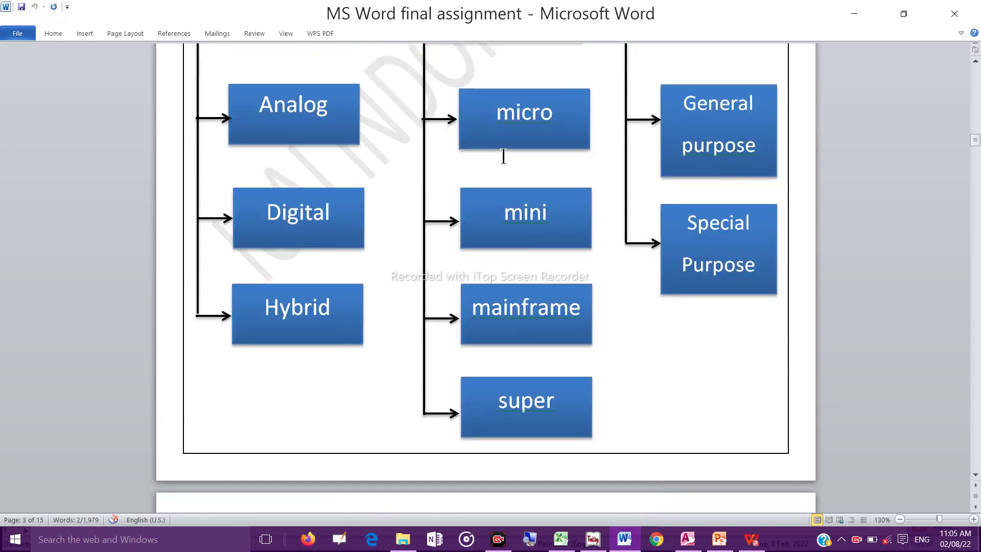
scroll(504, 157, "down", 1)
scroll(504, 158, "down", 2)
scroll(504, 156, "down", 2)
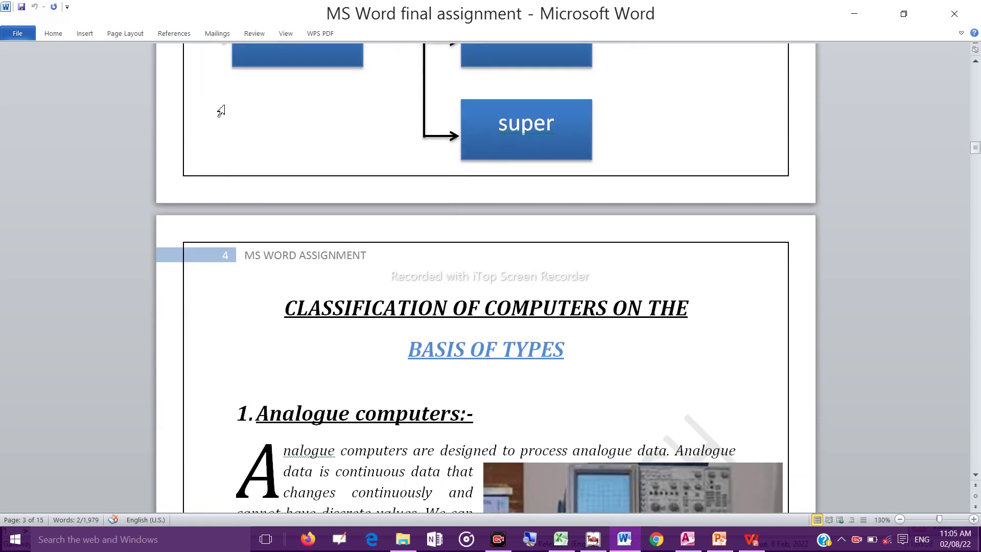
Browse the Home and Insert tabs and preview the Shapes gallery without inserting anything
left_click(54, 39)
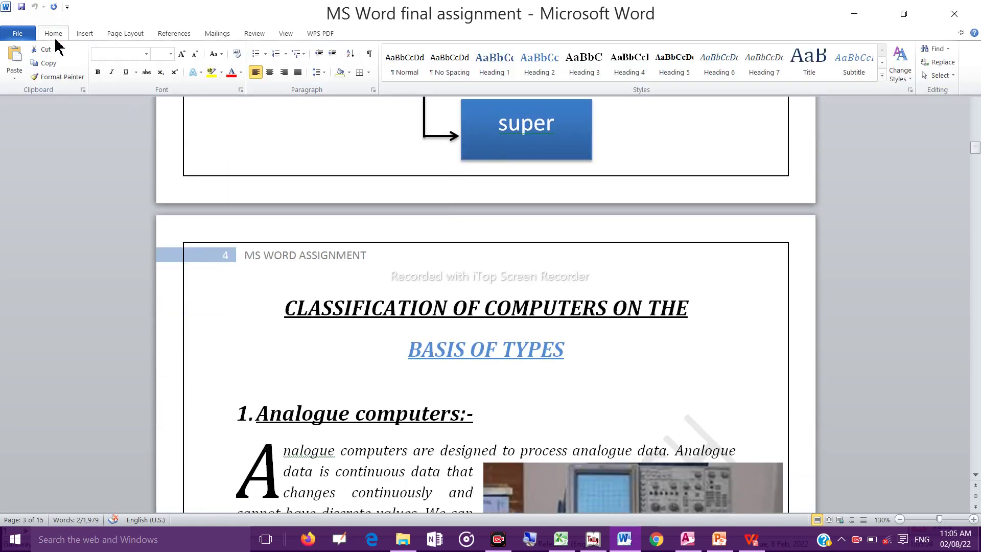
left_click(83, 37)
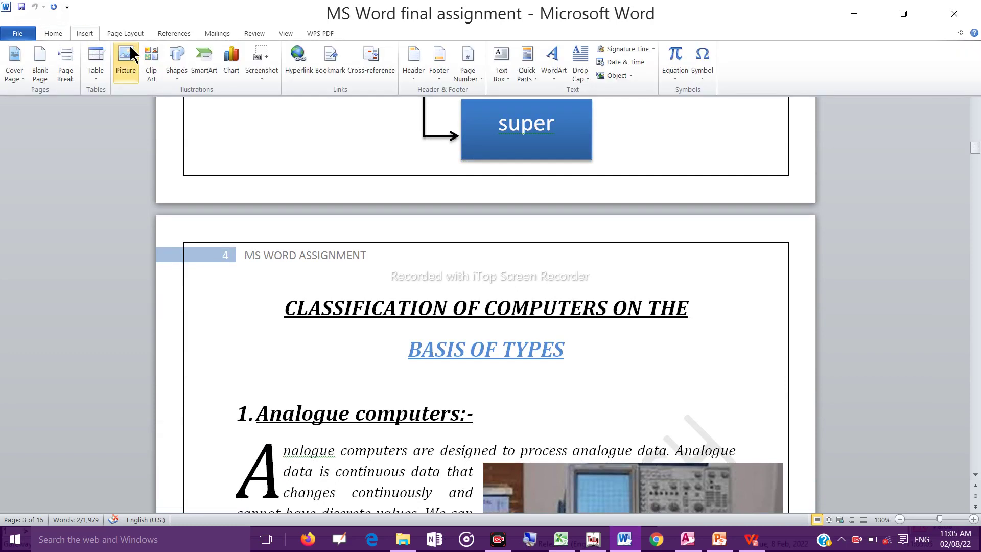
left_click(178, 77)
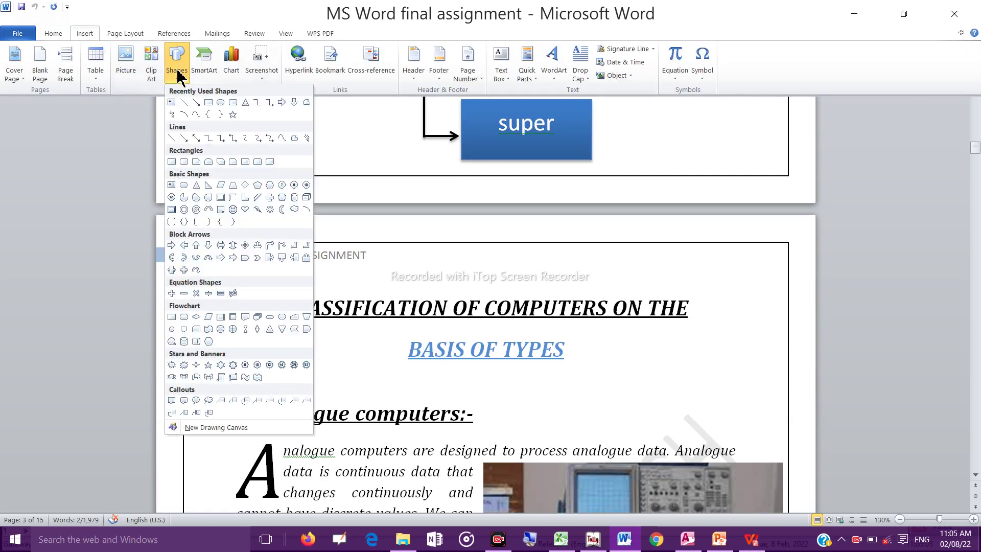
left_click(362, 149)
scroll(361, 147, "up", 2)
scroll(363, 145, "up", 3)
scroll(362, 145, "down", 2)
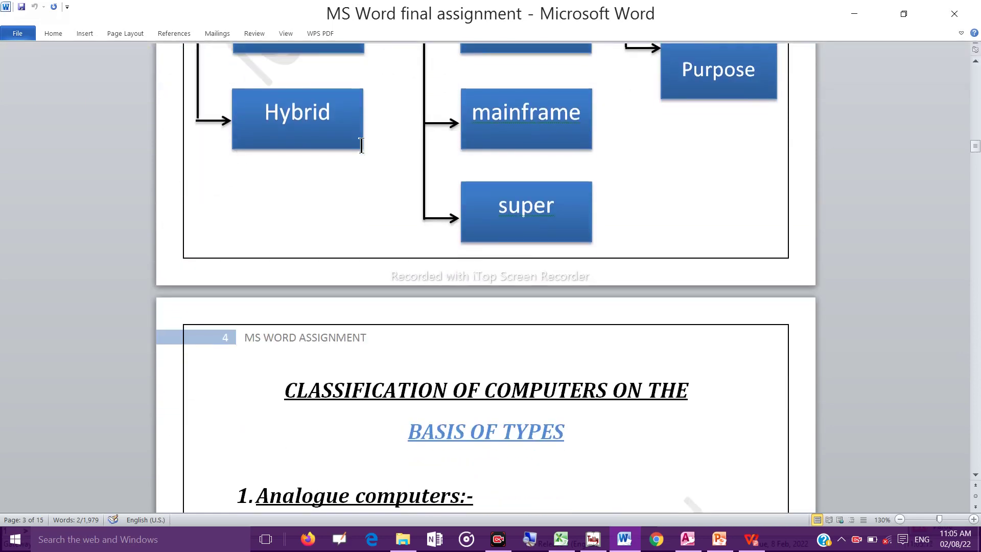
scroll(362, 145, "down", 2)
scroll(363, 145, "up", 5)
scroll(362, 144, "up", 6)
scroll(363, 144, "up", 5)
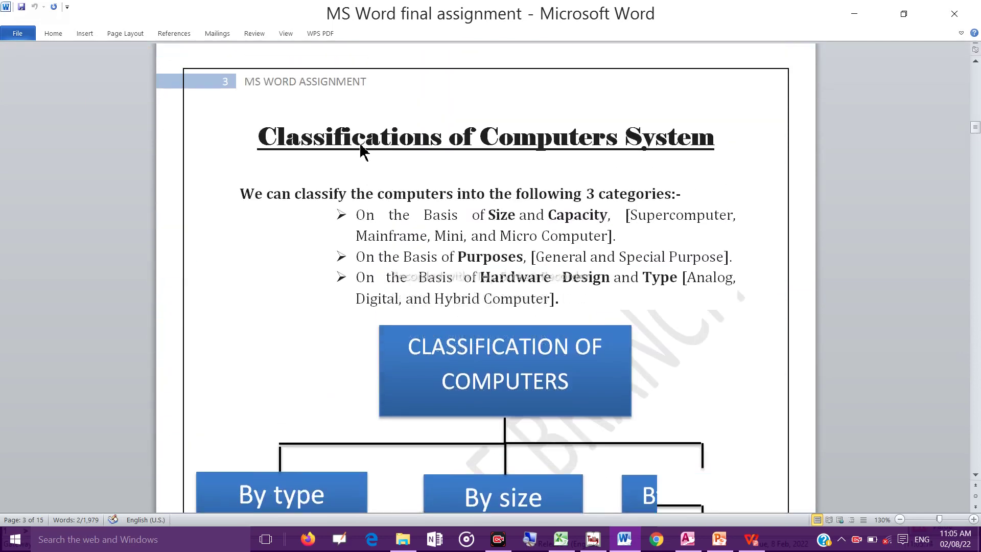
scroll(362, 145, "up", 5)
scroll(362, 145, "up", 6)
scroll(361, 146, "up", 2)
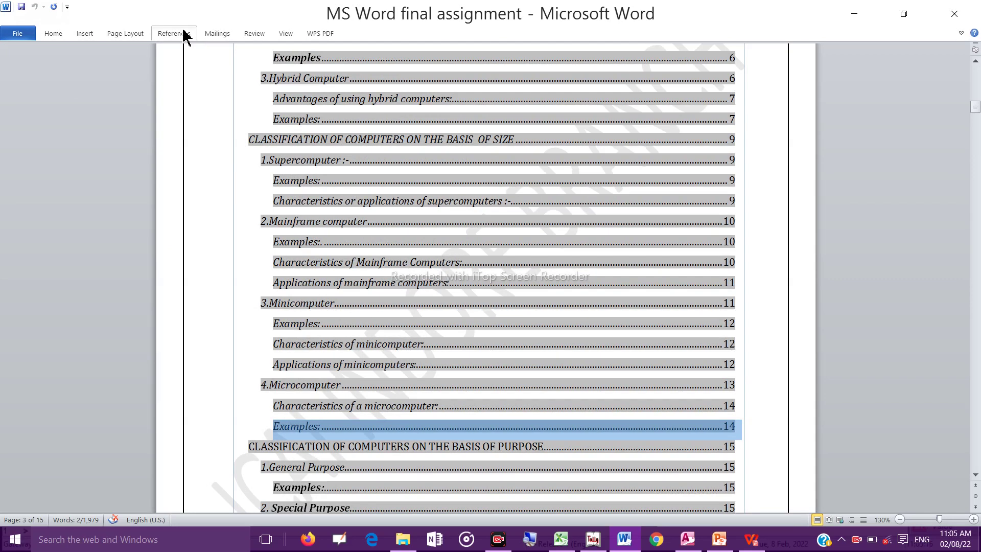
Pin the ribbon open and step through Page Layout, References and Mailings to the View tab
left_click(961, 33)
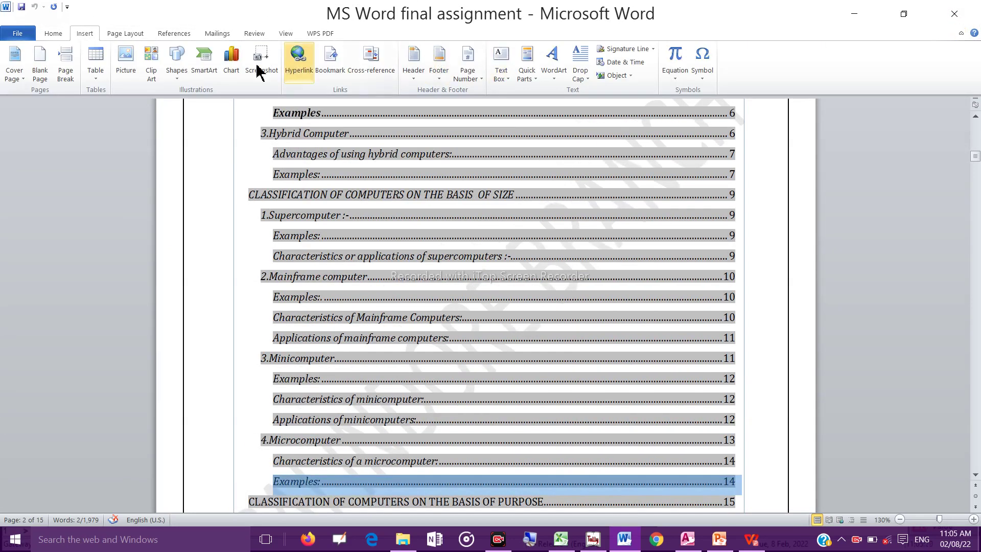
left_click(124, 37)
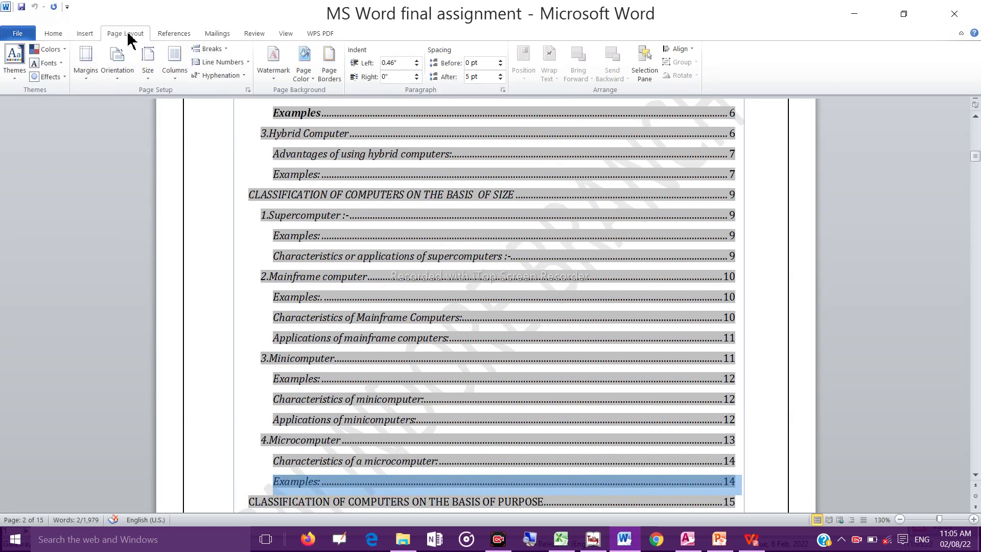
left_click(173, 35)
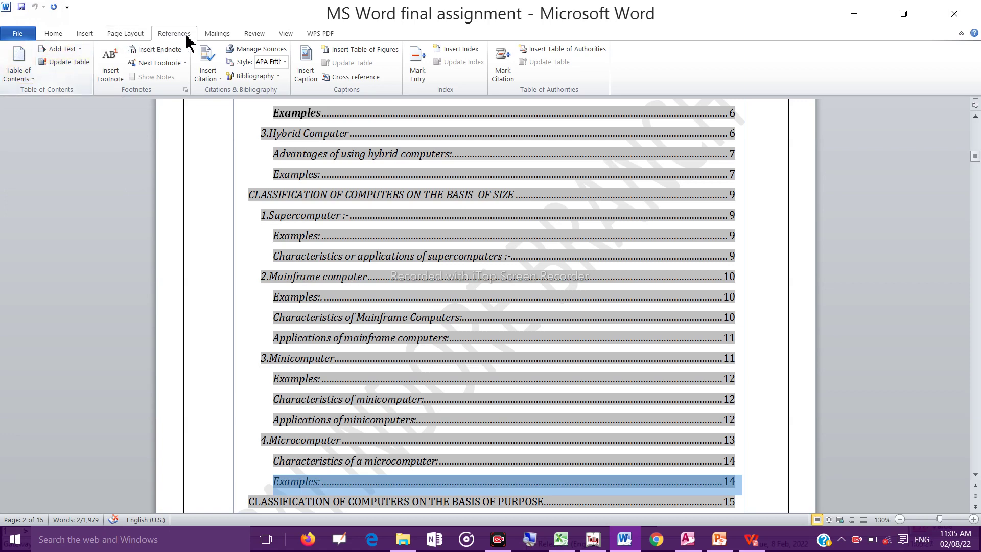
left_click(212, 38)
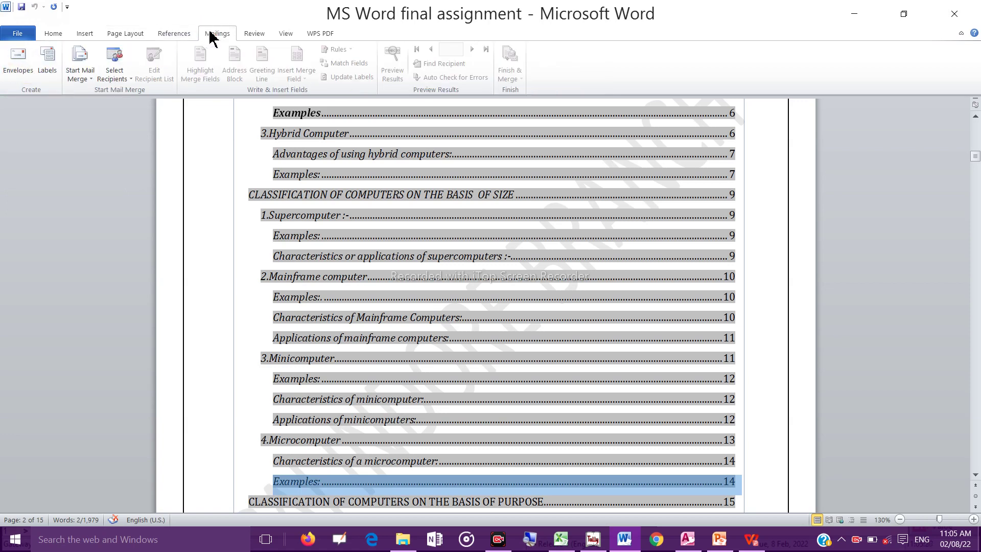
left_click(286, 34)
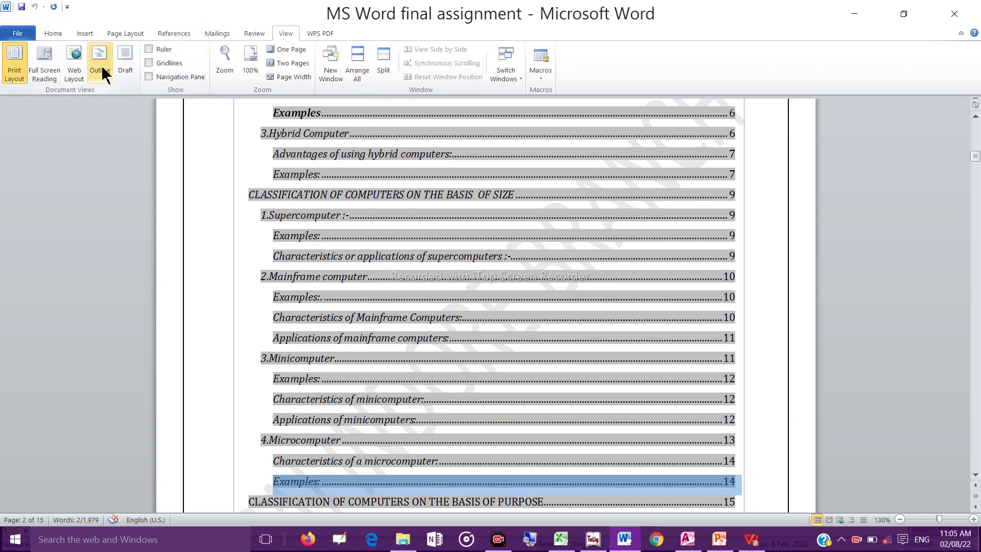
left_click(102, 72)
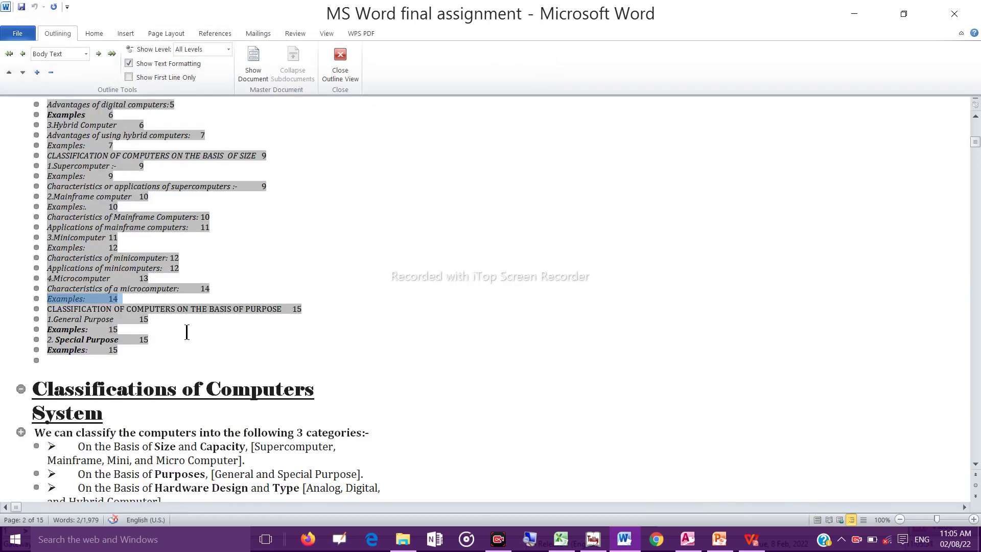
scroll(187, 331, "down", 5)
scroll(188, 331, "down", 2)
scroll(188, 331, "down", 3)
scroll(188, 332, "down", 4)
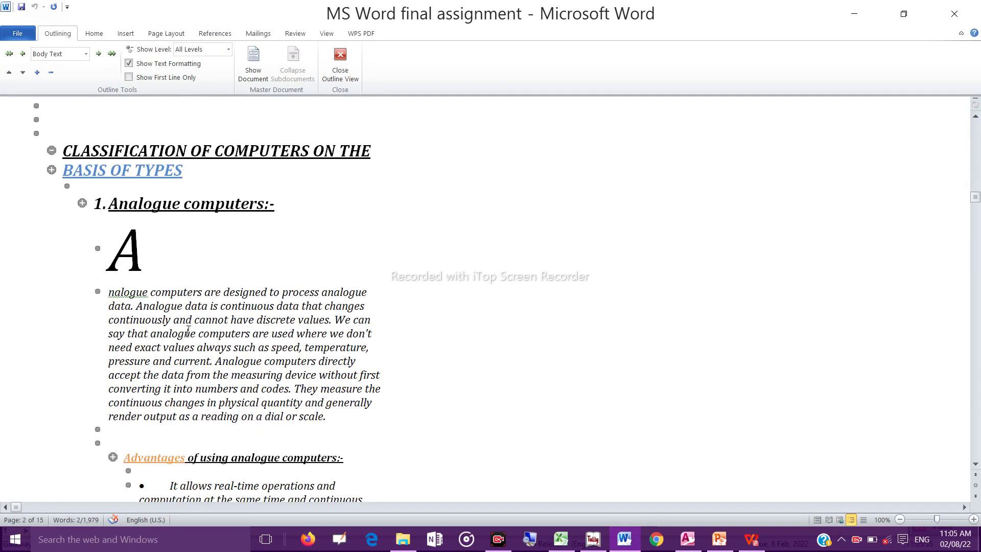
scroll(187, 331, "up", 8)
scroll(188, 331, "up", 7)
scroll(188, 331, "up", 4)
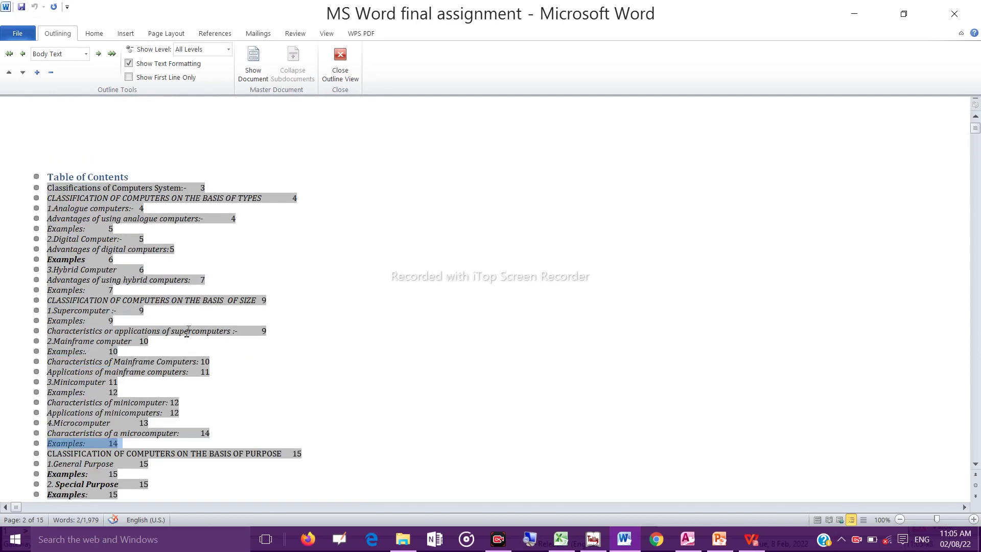
left_click(339, 64)
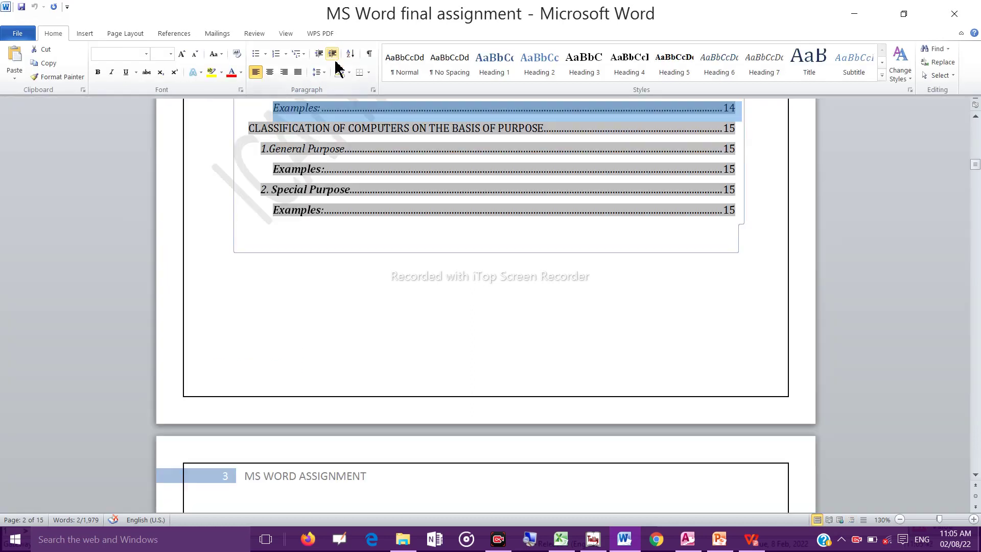
left_click(430, 302)
scroll(431, 303, "down", 3)
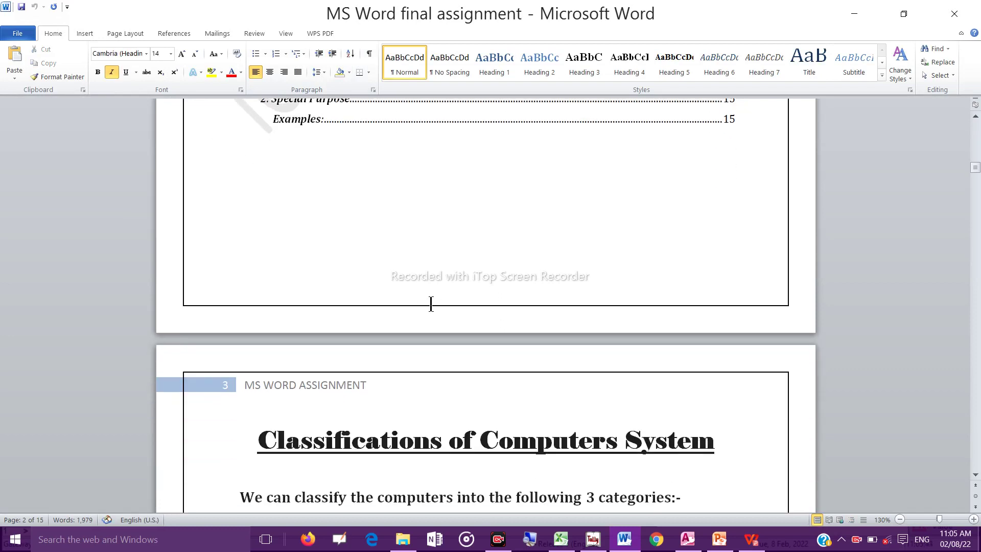
scroll(430, 304, "down", 4)
scroll(431, 303, "down", 5)
scroll(431, 305, "down", 3)
scroll(430, 304, "up", 2)
scroll(430, 305, "down", 1)
scroll(431, 305, "down", 1)
scroll(431, 304, "down", 2)
scroll(430, 305, "down", 3)
scroll(431, 304, "down", 6)
scroll(431, 305, "down", 5)
scroll(431, 304, "down", 9)
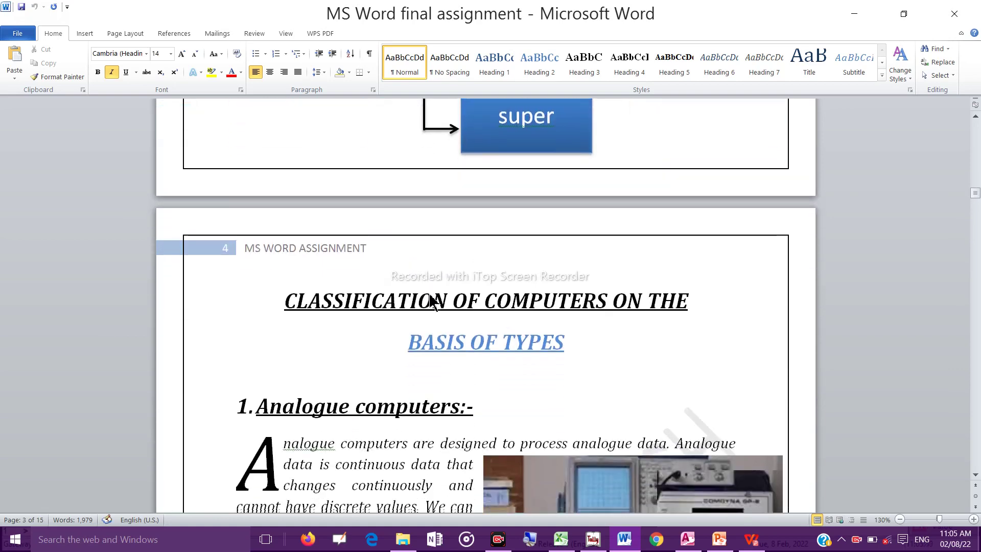
scroll(431, 302, "down", 7)
scroll(431, 296, "up", 3)
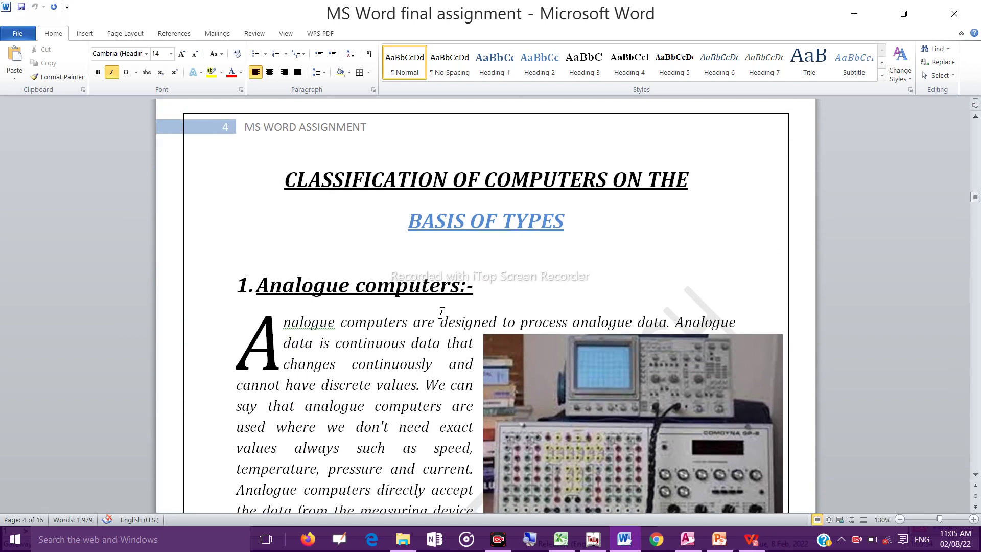
scroll(441, 313, "down", 1)
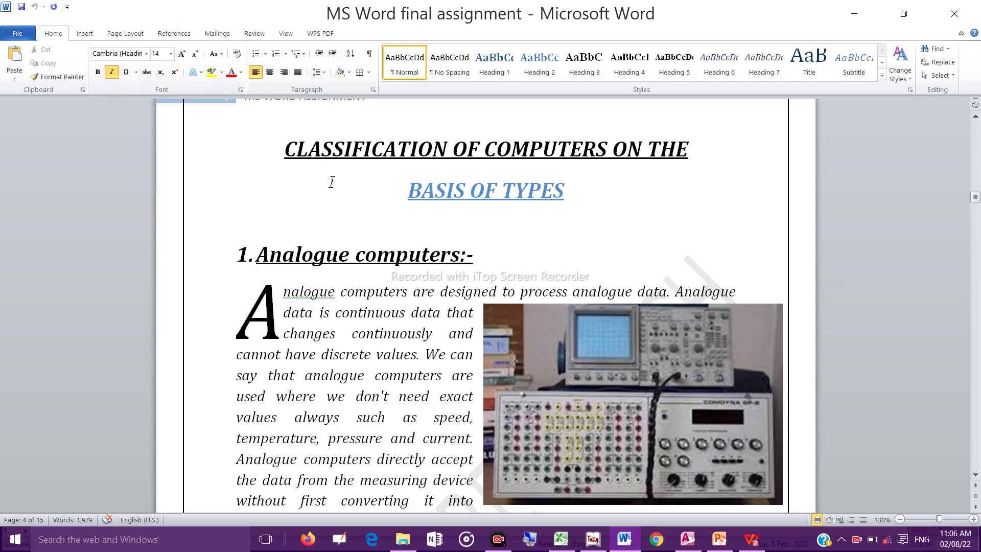
scroll(332, 183, "down", 1)
scroll(331, 183, "down", 1)
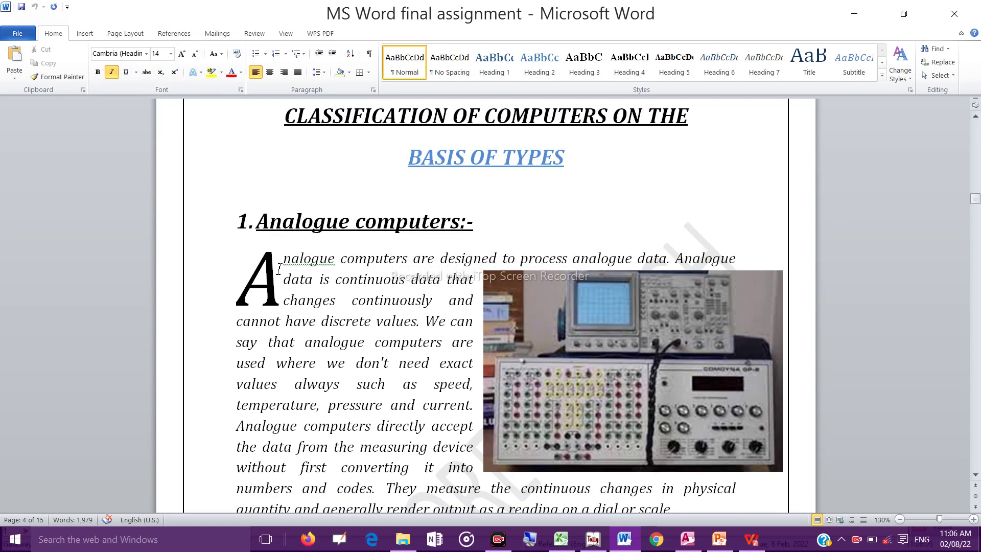
double_click(261, 269)
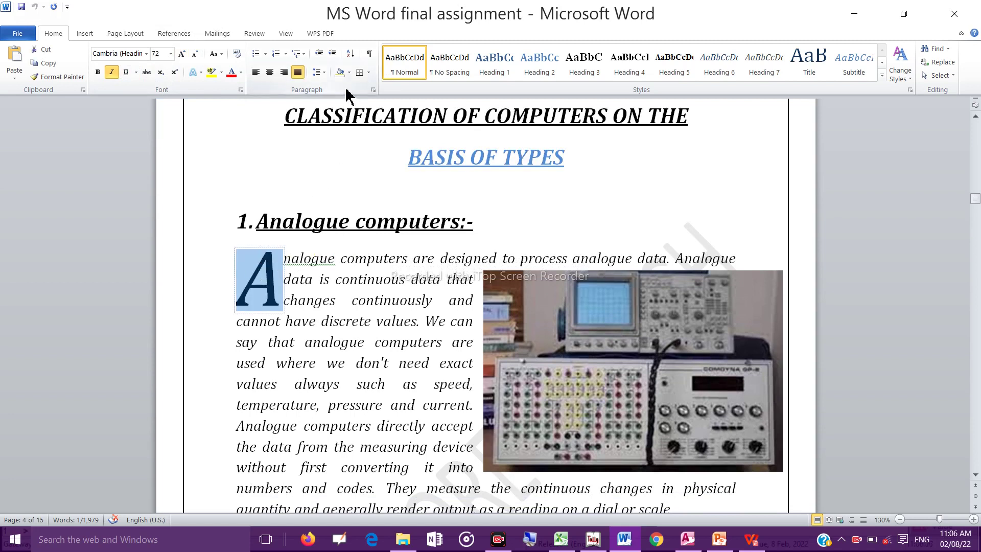
left_click(387, 175)
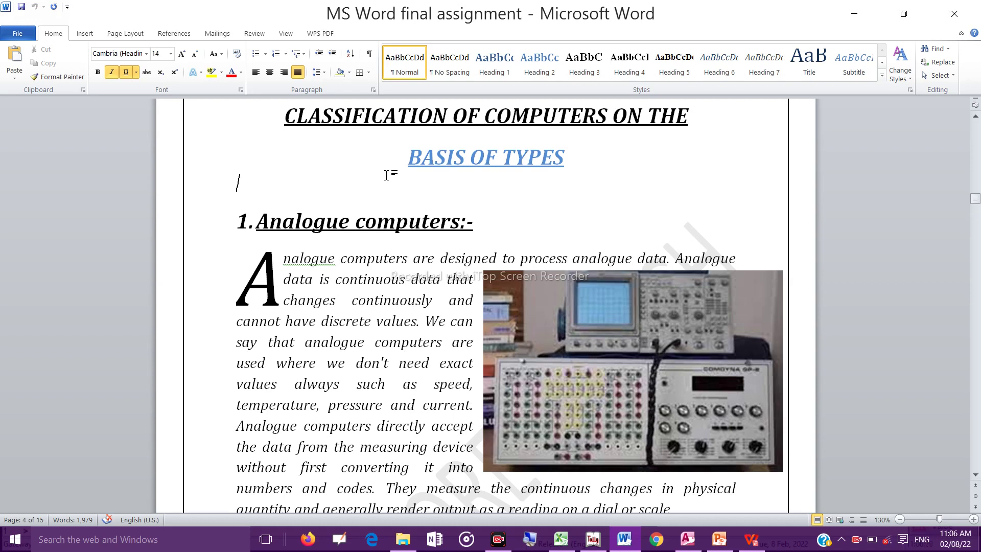
left_click(564, 233)
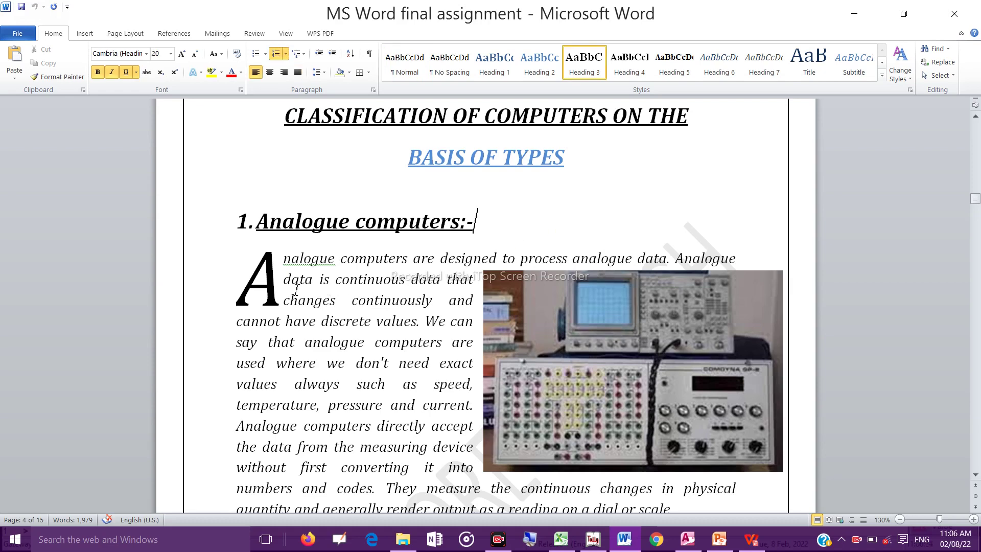
scroll(296, 290, "down", 1)
scroll(296, 290, "down", 1)
scroll(296, 291, "down", 1)
scroll(296, 290, "down", 2)
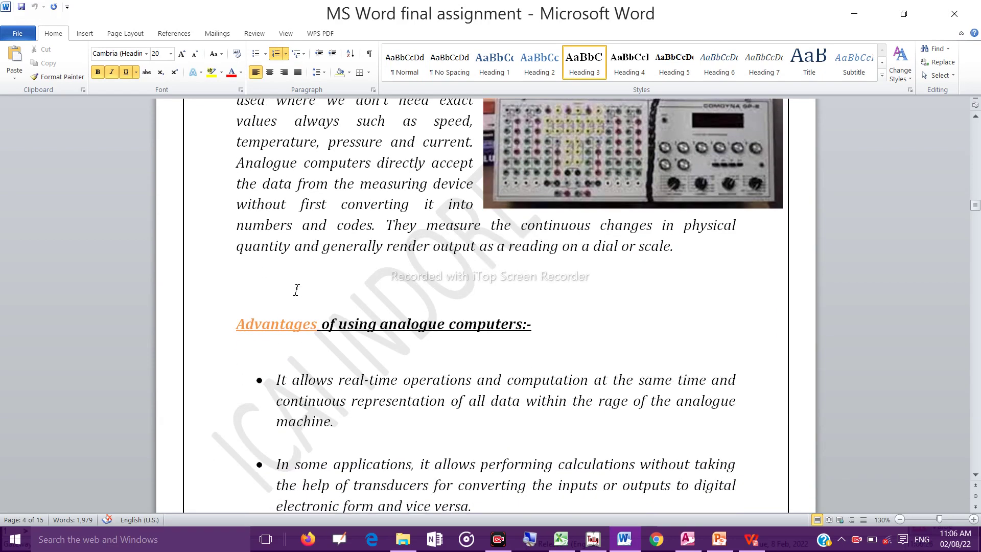
scroll(296, 290, "down", 1)
scroll(296, 291, "down", 2)
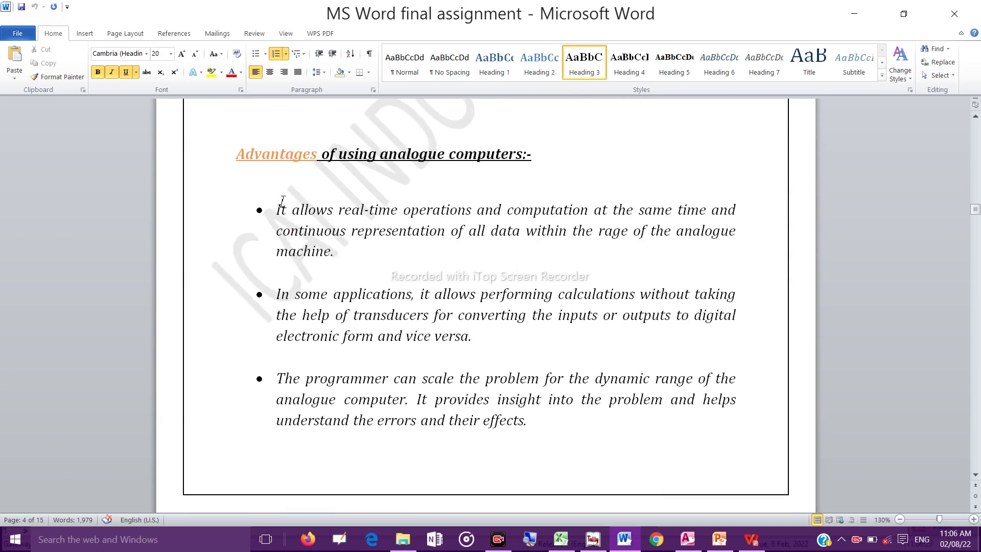
double_click(285, 154)
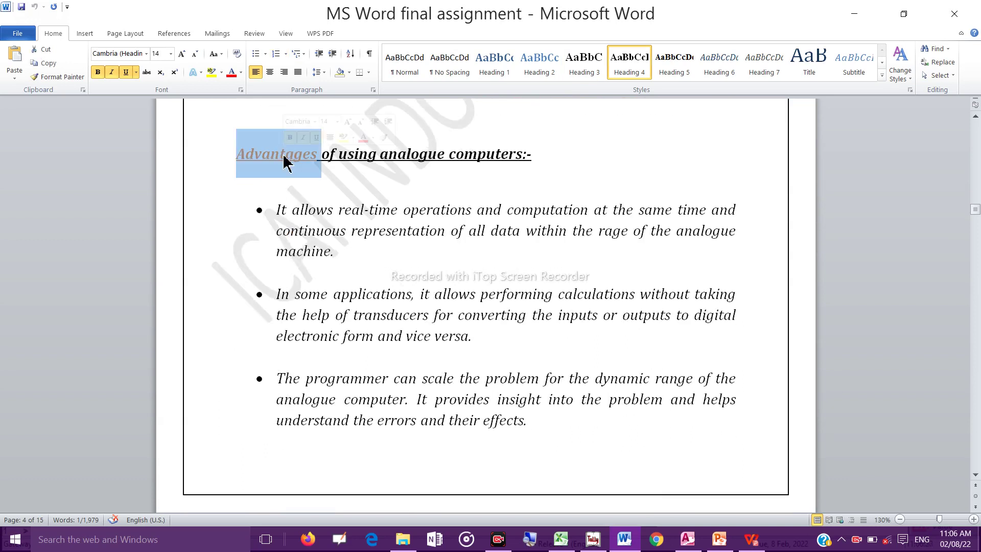
left_click(384, 231)
left_click(289, 154)
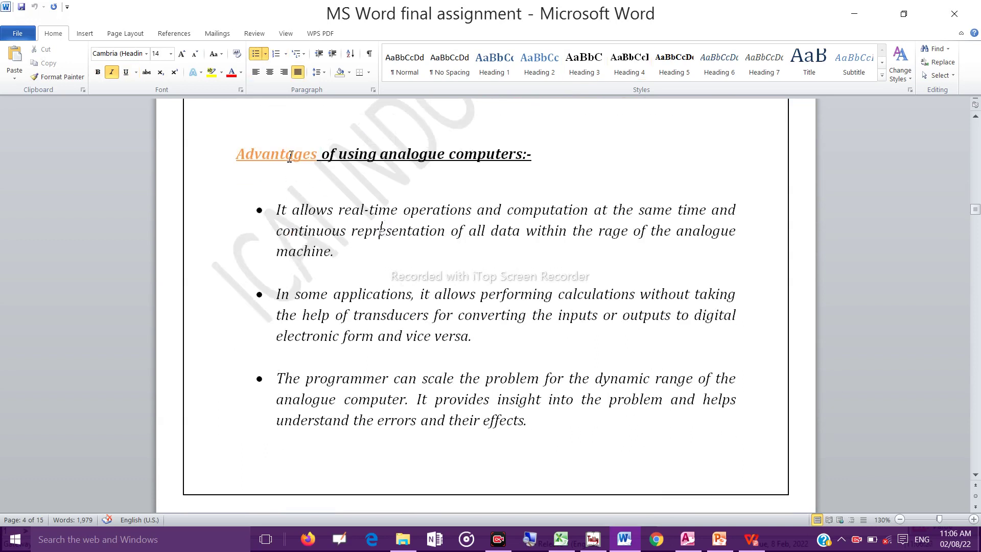
left_click(341, 234)
scroll(373, 326, "down", 3)
scroll(373, 326, "down", 3)
scroll(374, 326, "down", 2)
scroll(373, 326, "down", 1)
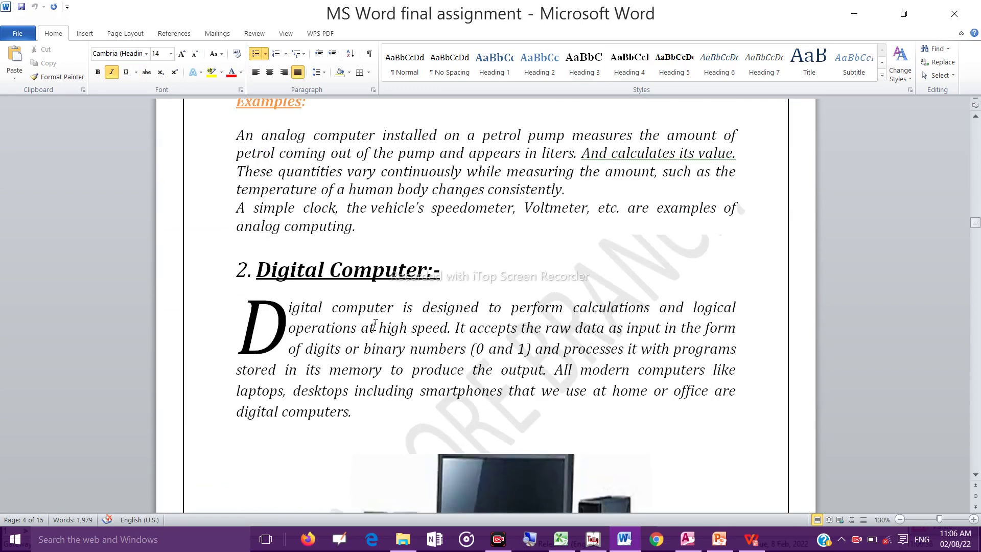
scroll(374, 326, "down", 3)
scroll(375, 325, "down", 3)
scroll(375, 326, "down", 1)
scroll(375, 326, "down", 3)
scroll(375, 326, "down", 2)
scroll(374, 325, "down", 2)
scroll(375, 326, "down", 1)
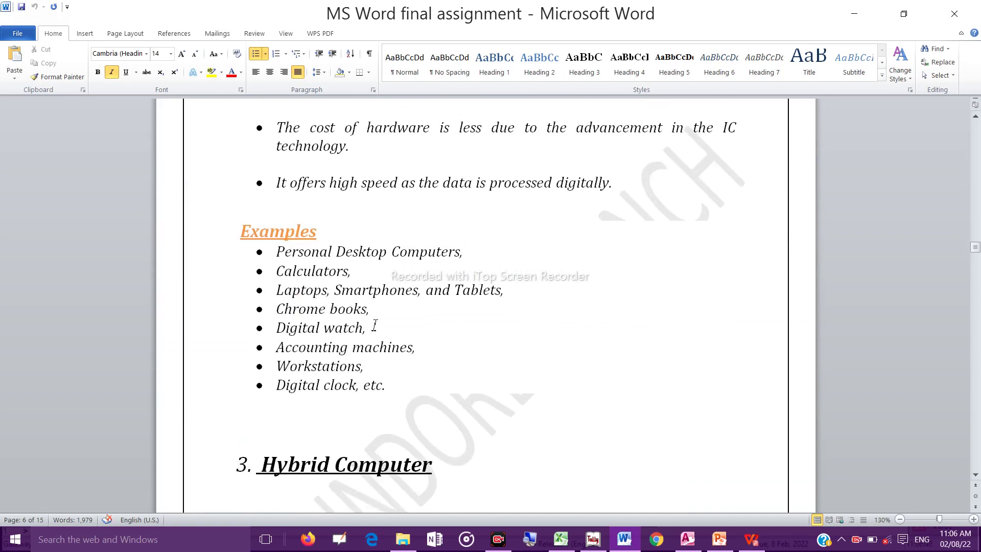
scroll(375, 325, "down", 1)
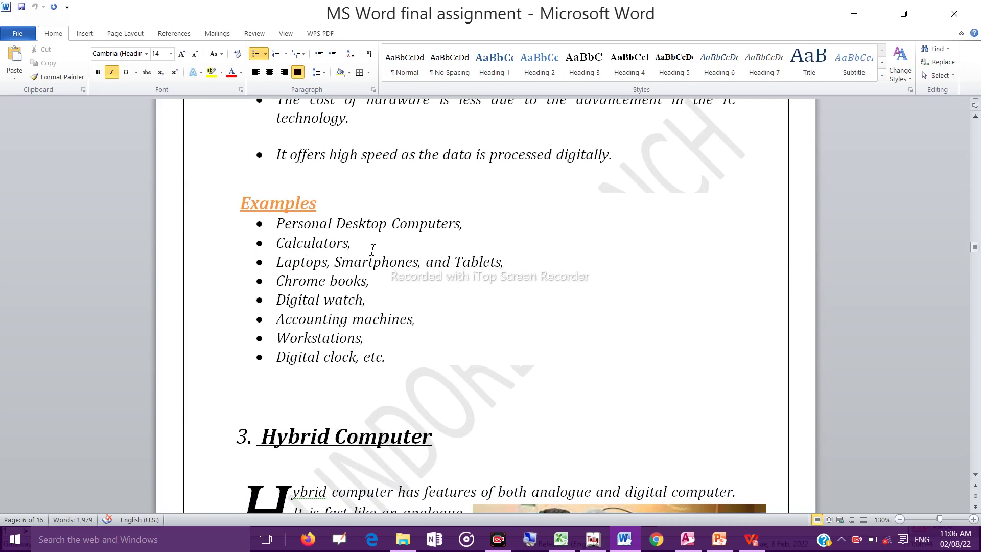
scroll(373, 250, "up", 5)
scroll(372, 256, "up", 5)
scroll(373, 250, "up", 1)
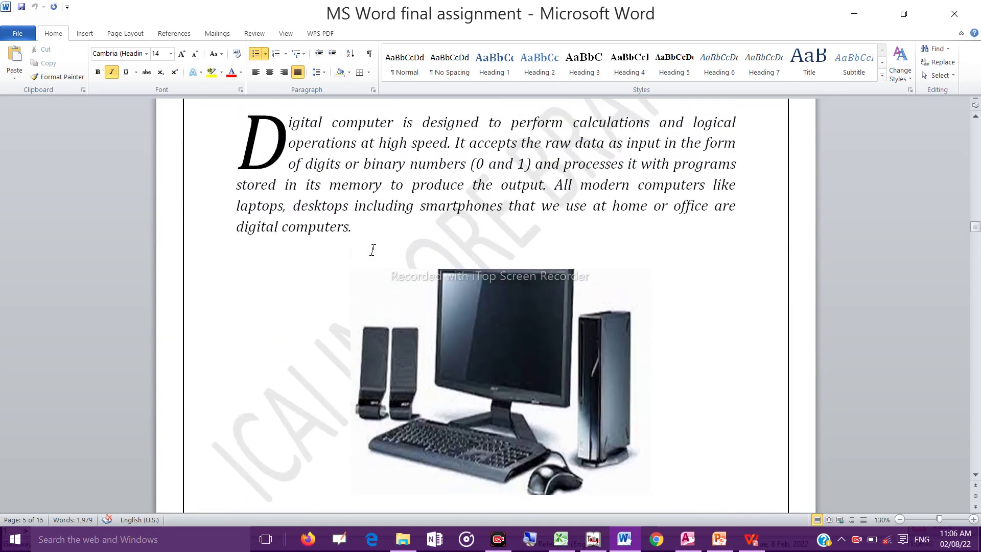
scroll(372, 250, "down", 5)
scroll(373, 250, "down", 4)
scroll(372, 249, "down", 4)
scroll(372, 250, "down", 3)
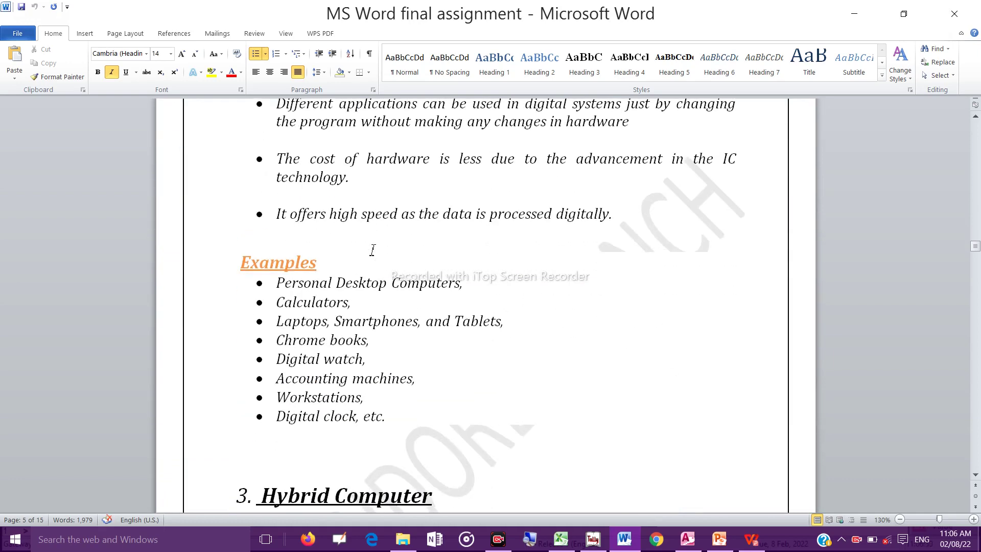
scroll(298, 271, "down", 3)
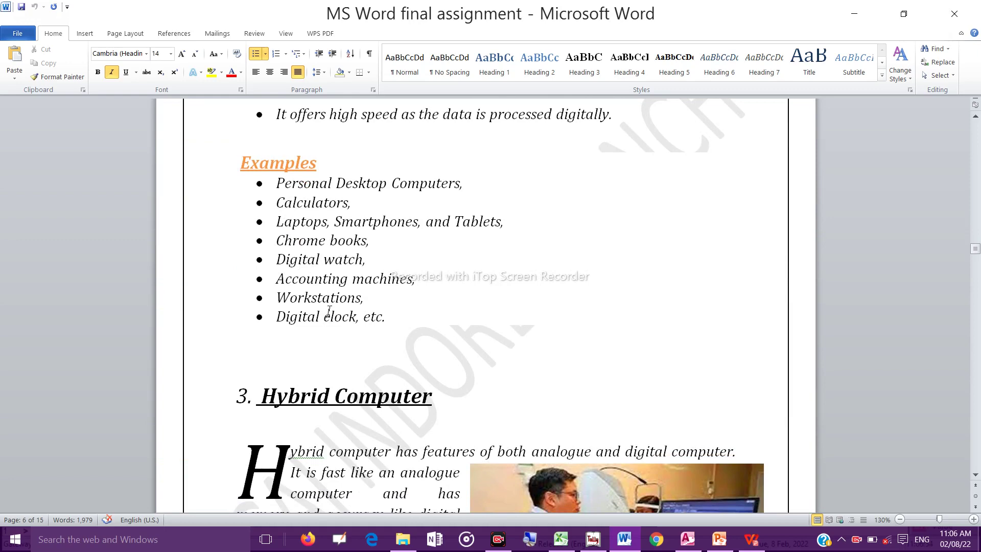
scroll(329, 311, "down", 3)
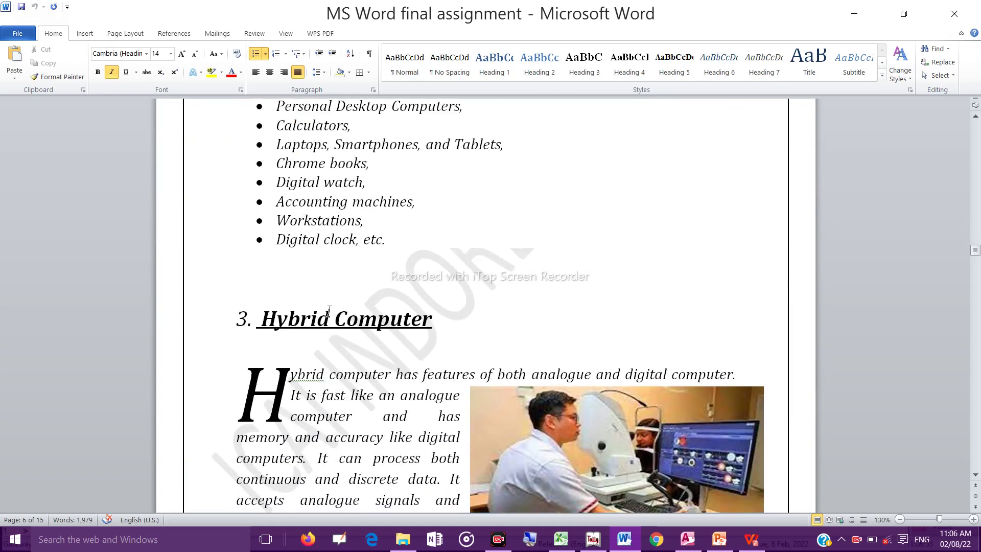
scroll(329, 311, "down", 2)
scroll(376, 346, "down", 2)
left_click(558, 251)
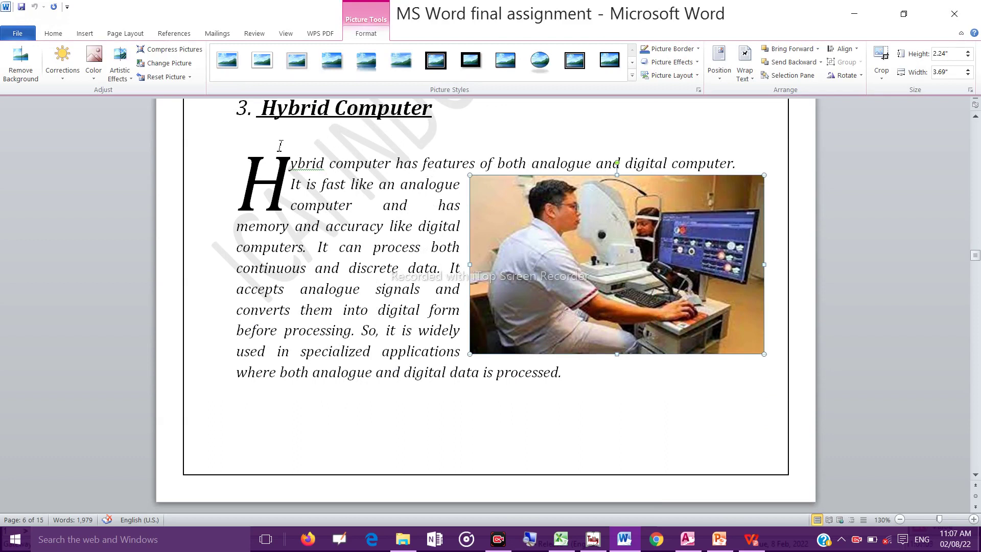
left_click(292, 179)
left_click(296, 184)
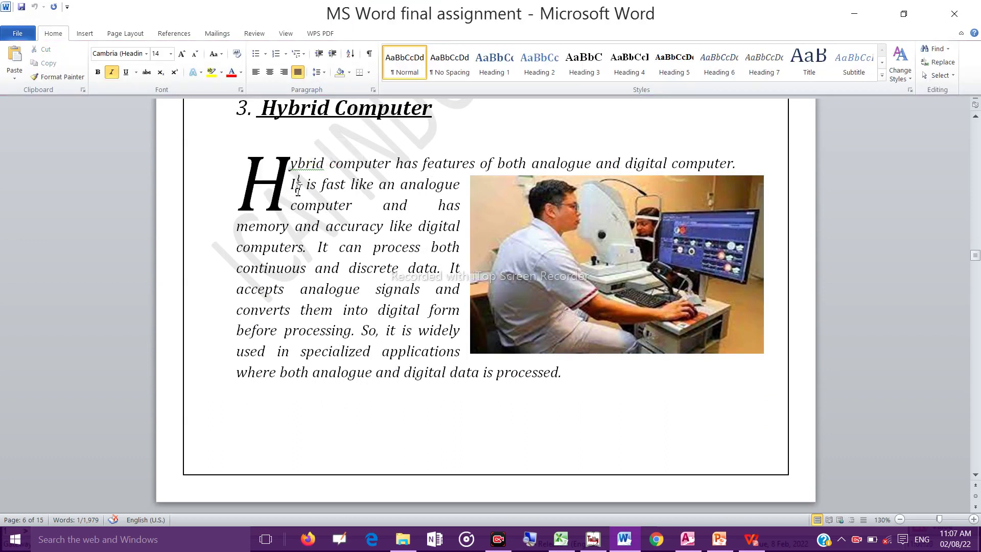
double_click(268, 191)
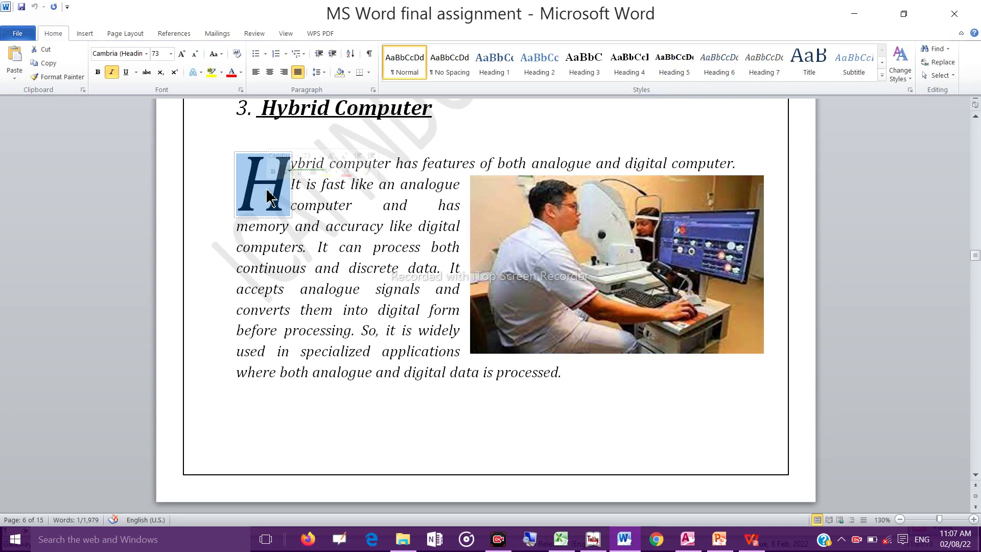
left_click(543, 244)
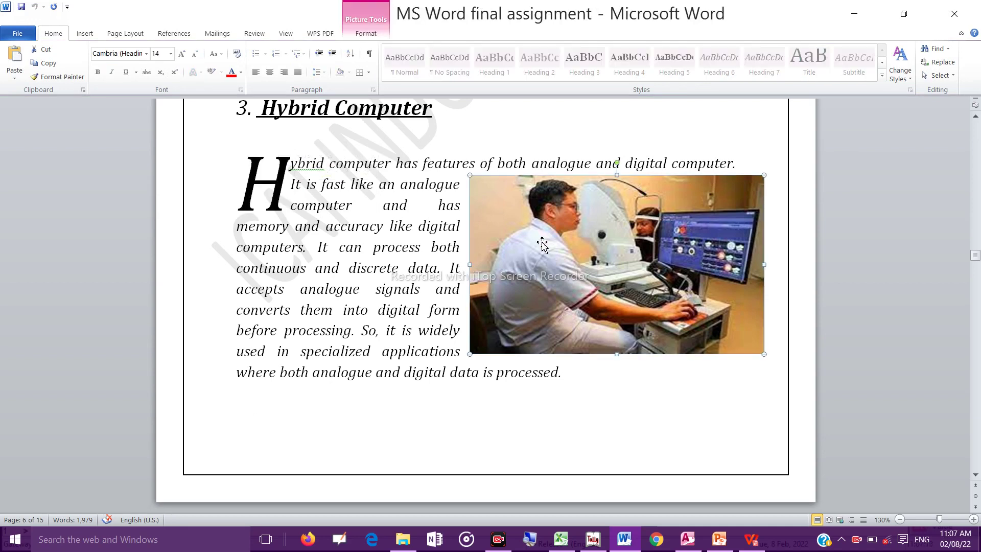
scroll(543, 244, "down", 1)
Scroll past the supercomputer and mainframe pages to page 10's Applications of mainframe computers list
scroll(542, 244, "down", 1)
scroll(543, 244, "down", 4)
scroll(542, 245, "down", 3)
scroll(543, 242, "down", 1)
scroll(544, 241, "down", 5)
scroll(543, 242, "down", 3)
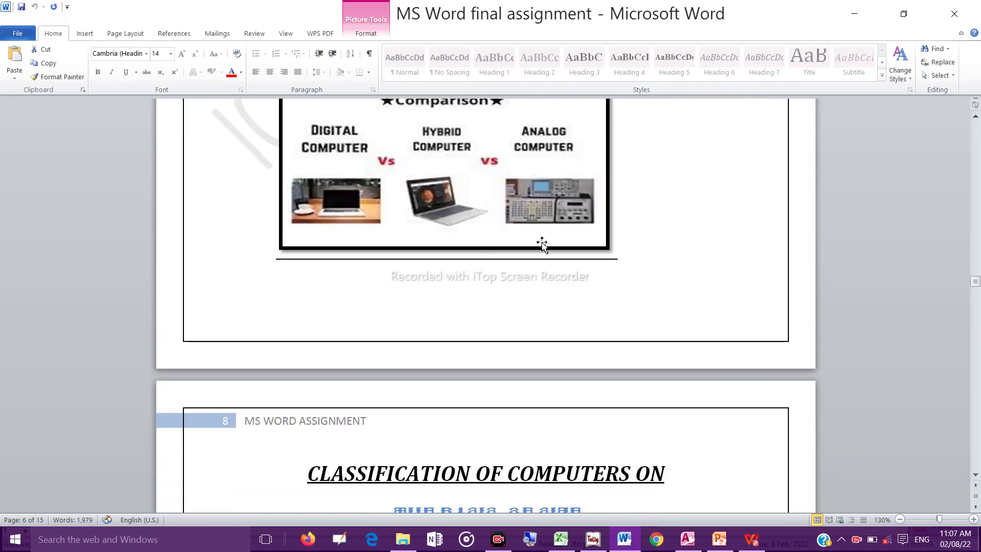
scroll(542, 245, "up", 2)
scroll(543, 245, "down", 1)
scroll(543, 244, "down", 4)
scroll(543, 245, "down", 3)
scroll(542, 244, "down", 4)
scroll(543, 244, "down", 3)
scroll(543, 244, "down", 2)
scroll(542, 245, "down", 1)
scroll(543, 244, "up", 3)
scroll(543, 243, "up", 3)
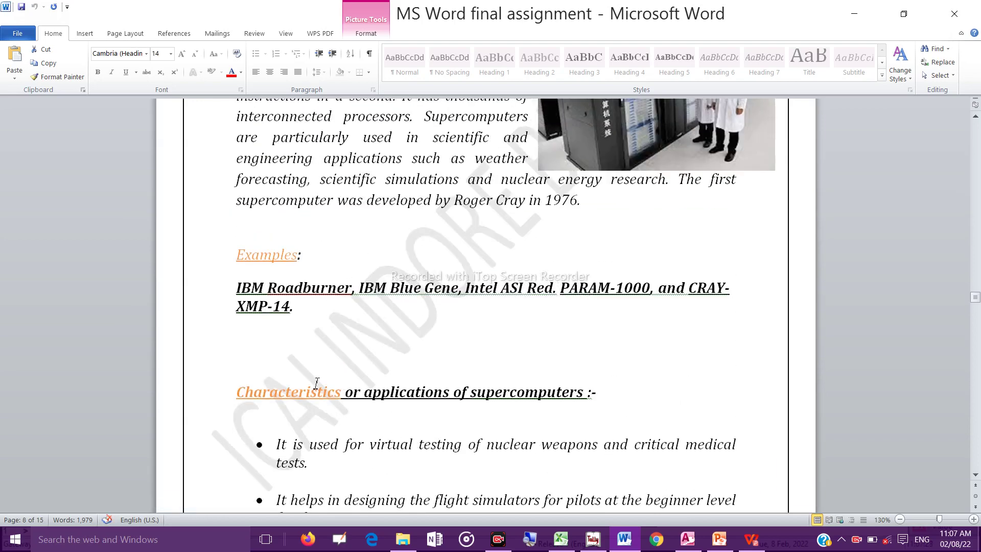
scroll(317, 384, "down", 6)
scroll(317, 383, "down", 5)
scroll(317, 383, "down", 1)
scroll(317, 384, "down", 2)
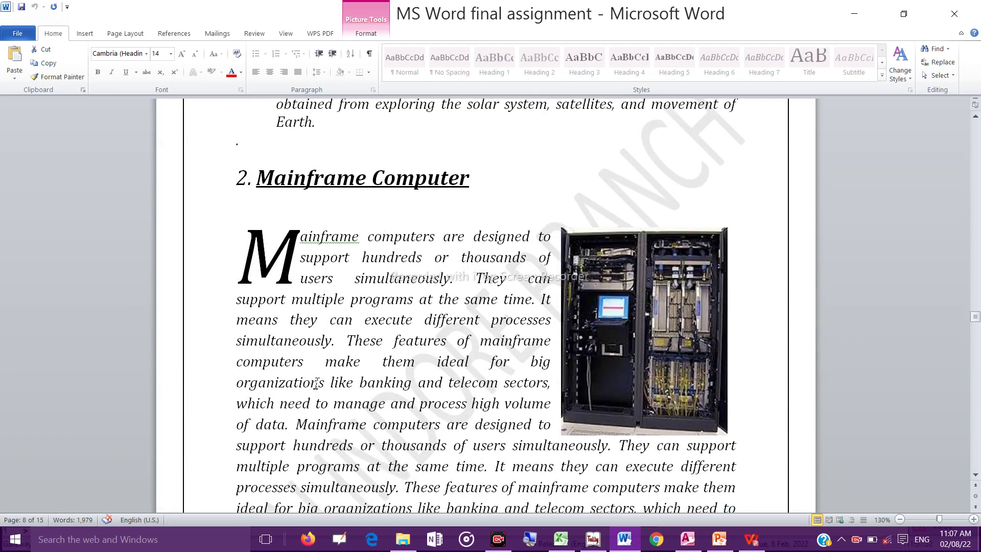
scroll(316, 383, "down", 3)
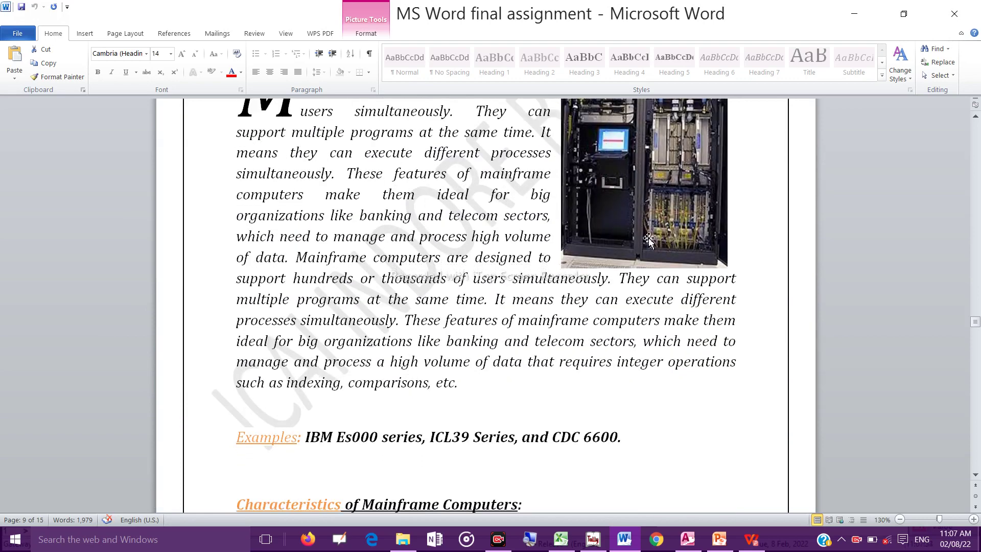
scroll(594, 267, "down", 3)
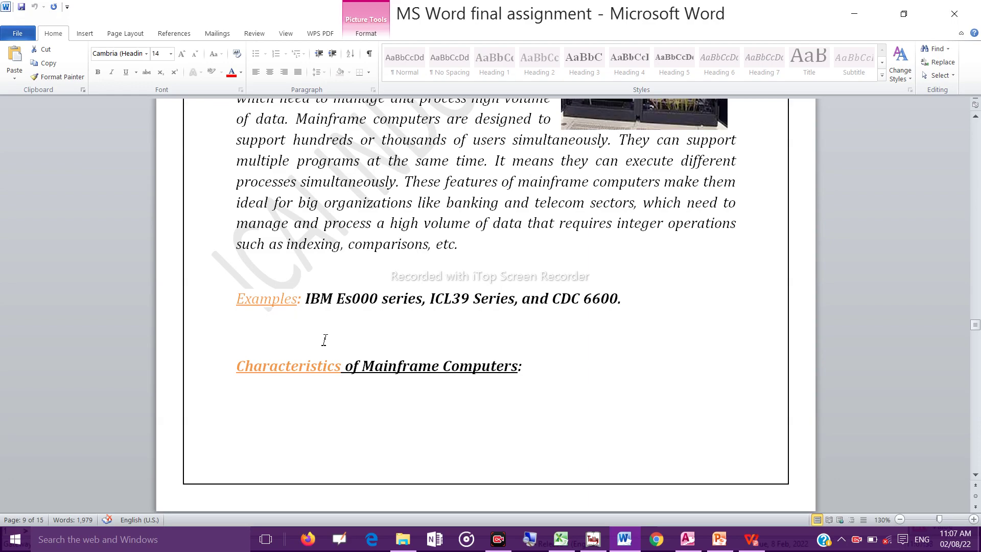
scroll(325, 340, "down", 2)
scroll(323, 340, "down", 4)
scroll(323, 341, "down", 5)
scroll(324, 341, "down", 6)
scroll(324, 343, "down", 4)
scroll(323, 342, "down", 5)
scroll(323, 341, "up", 8)
scroll(323, 339, "up", 1)
scroll(323, 338, "up", 2)
scroll(323, 338, "up", 1)
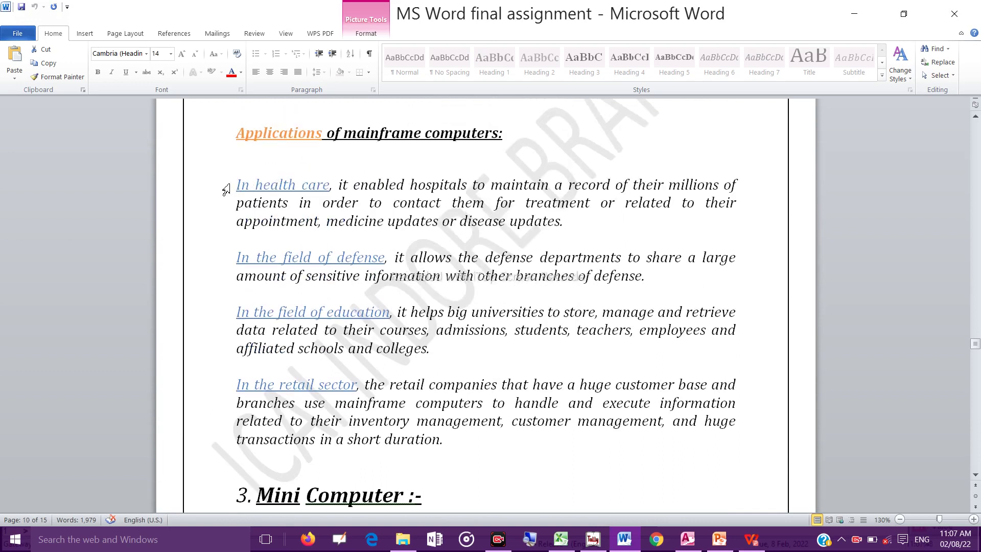
Select and deselect health care lines, placing the cursor in the education paragraph
left_click_drag(214, 202, 223, 244)
left_click(223, 244)
left_click(306, 325)
scroll(514, 337, "down", 3)
scroll(512, 335, "down", 3)
scroll(513, 335, "up", 4)
scroll(513, 336, "up", 1)
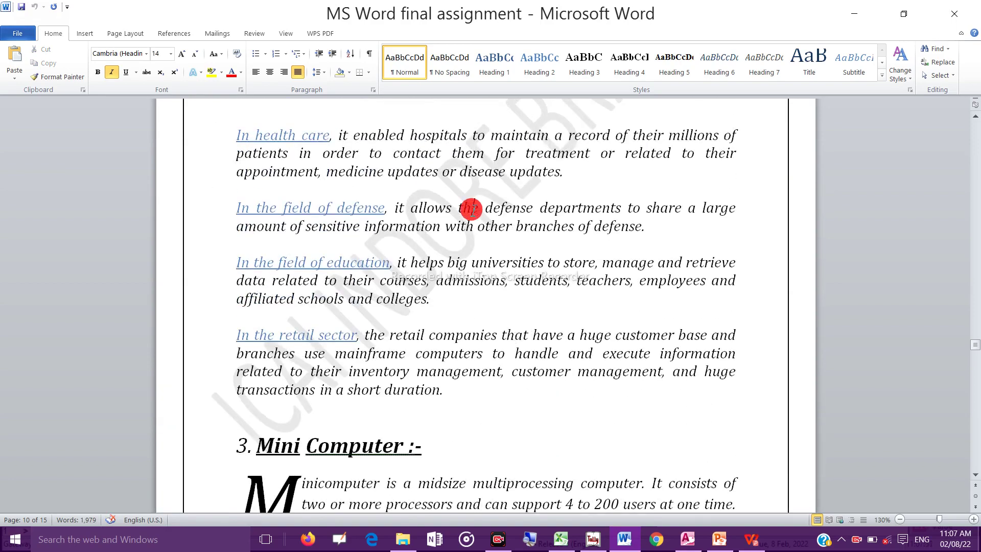
scroll(473, 211, "up", 1)
scroll(473, 211, "up", 2)
Scroll through the Mini and Micro Computer pages to page 15's weather-forecasting bullets and Thank You box
scroll(474, 190, "down", 12)
scroll(474, 190, "down", 6)
scroll(473, 187, "down", 3)
scroll(473, 184, "down", 3)
scroll(473, 179, "down", 4)
scroll(473, 179, "down", 3)
scroll(472, 181, "down", 1)
scroll(473, 174, "down", 3)
scroll(474, 164, "down", 4)
scroll(474, 159, "down", 2)
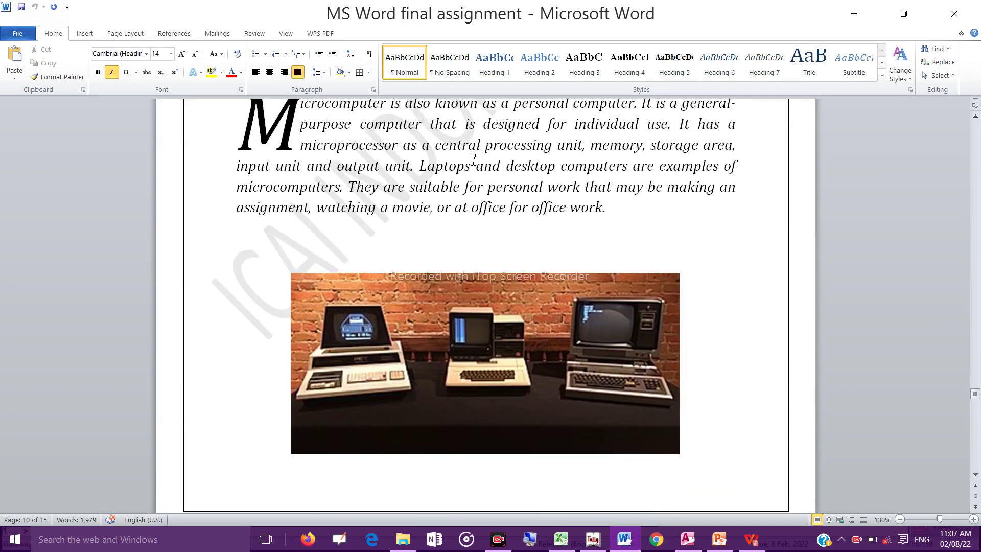
scroll(474, 159, "down", 3)
scroll(473, 160, "down", 3)
scroll(473, 160, "down", 3)
scroll(472, 161, "down", 5)
scroll(473, 159, "down", 3)
scroll(471, 158, "down", 4)
scroll(473, 157, "down", 3)
scroll(475, 158, "down", 3)
scroll(474, 158, "down", 2)
scroll(474, 158, "down", 2)
scroll(474, 158, "down", 4)
scroll(475, 158, "down", 5)
scroll(474, 158, "down", 2)
scroll(474, 161, "down", 3)
scroll(474, 159, "up", 2)
scroll(473, 159, "up", 2)
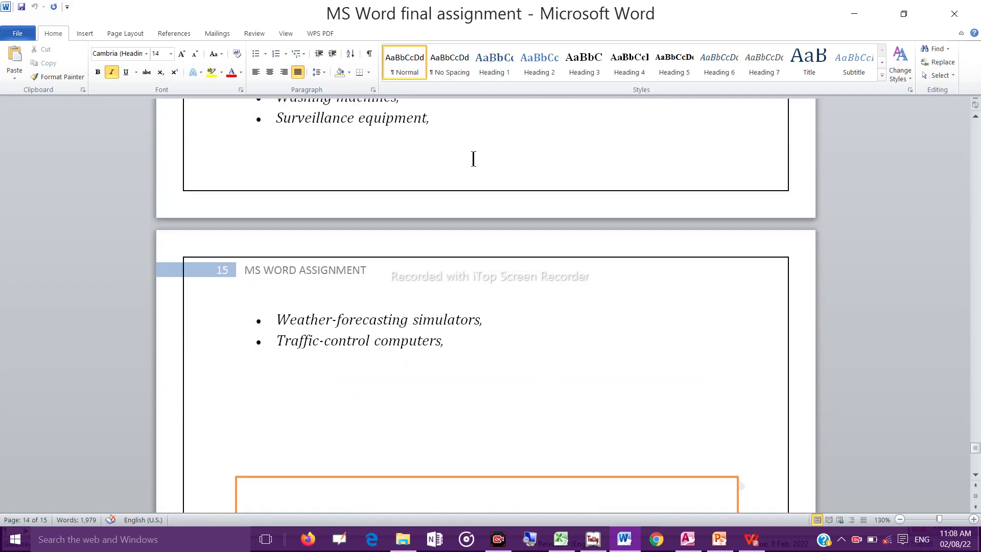
scroll(473, 159, "up", 1)
scroll(474, 158, "up", 4)
scroll(475, 158, "up", 5)
scroll(474, 158, "up", 1)
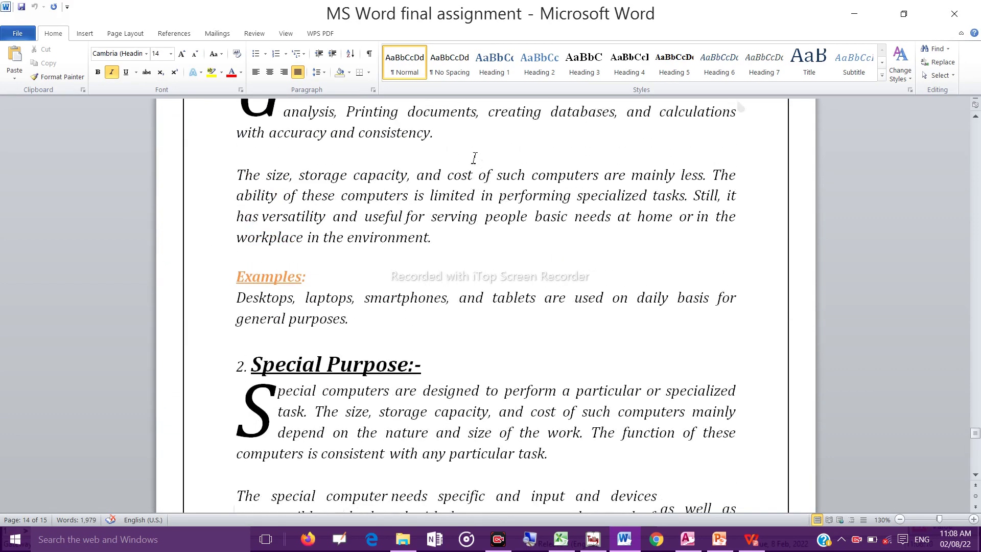
scroll(475, 158, "up", 1)
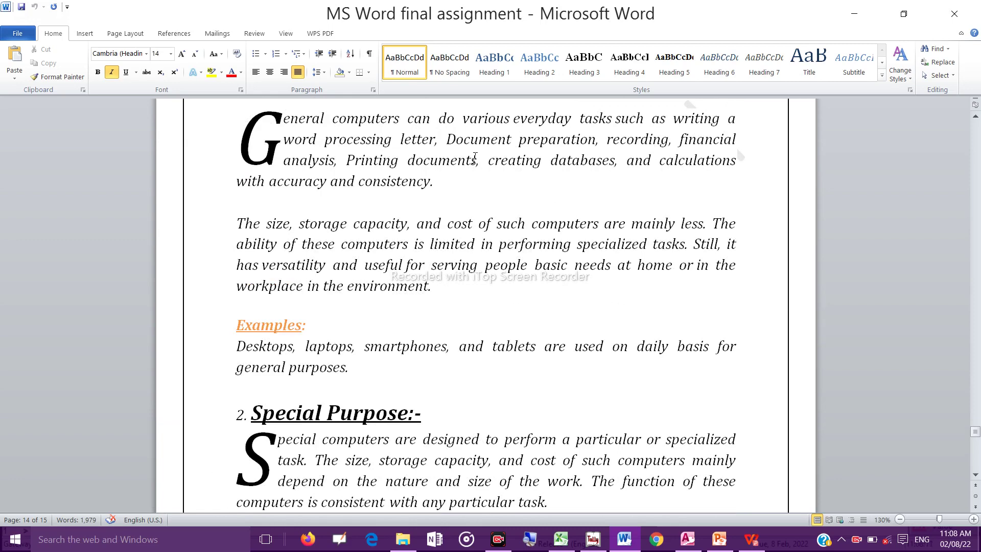
scroll(474, 158, "up", 2)
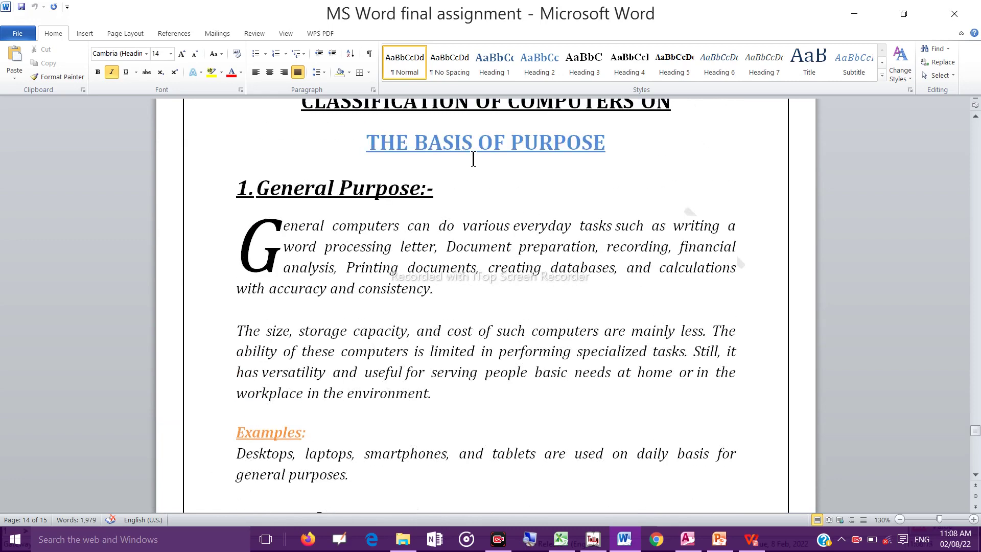
scroll(473, 158, "up", 4)
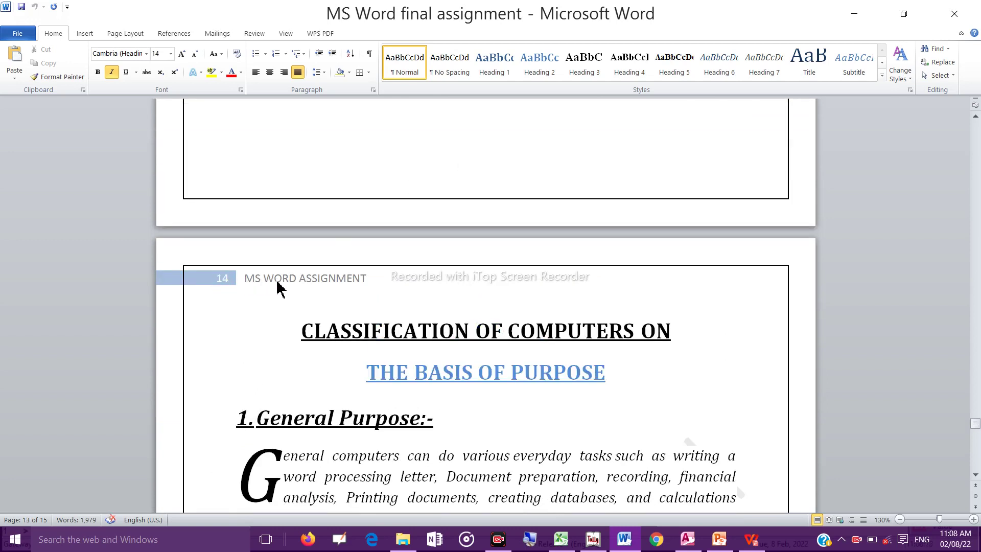
scroll(340, 309, "down", 2)
scroll(341, 310, "down", 5)
scroll(340, 310, "down", 6)
scroll(337, 305, "up", 3)
scroll(337, 305, "up", 2)
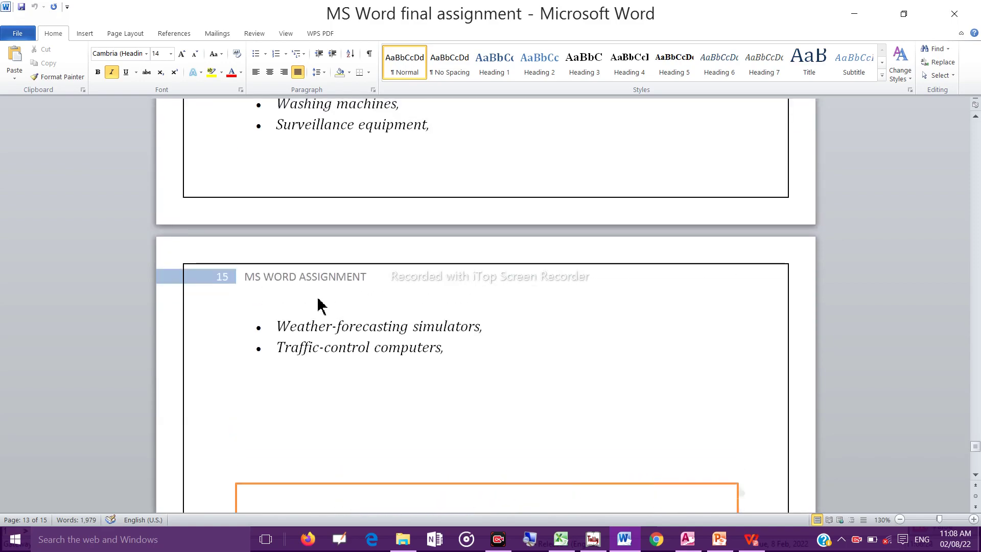
scroll(256, 208, "up", 6)
scroll(256, 208, "up", 6)
scroll(256, 208, "up", 6)
scroll(256, 208, "up", 6)
scroll(256, 208, "down", 5)
scroll(256, 208, "down", 4)
scroll(256, 208, "down", 5)
scroll(257, 199, "down", 3)
scroll(257, 200, "down", 1)
scroll(257, 199, "down", 2)
scroll(257, 199, "down", 4)
scroll(258, 199, "down", 2)
scroll(258, 199, "up", 10)
scroll(258, 198, "up", 8)
scroll(257, 198, "up", 8)
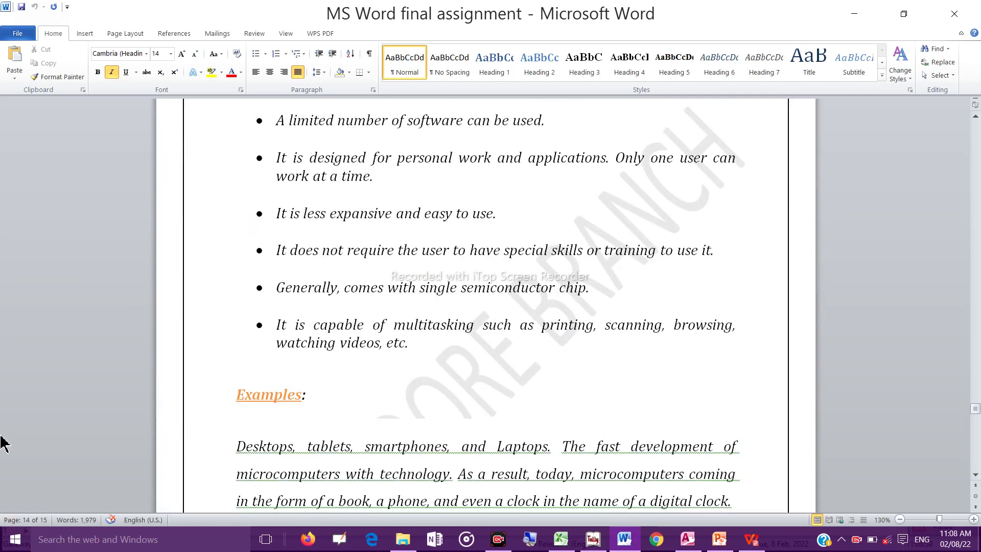
scroll(411, 379, "down", 5)
scroll(411, 379, "down", 10)
scroll(411, 379, "down", 10)
scroll(411, 379, "down", 5)
scroll(411, 375, "down", 2)
scroll(410, 376, "up", 8)
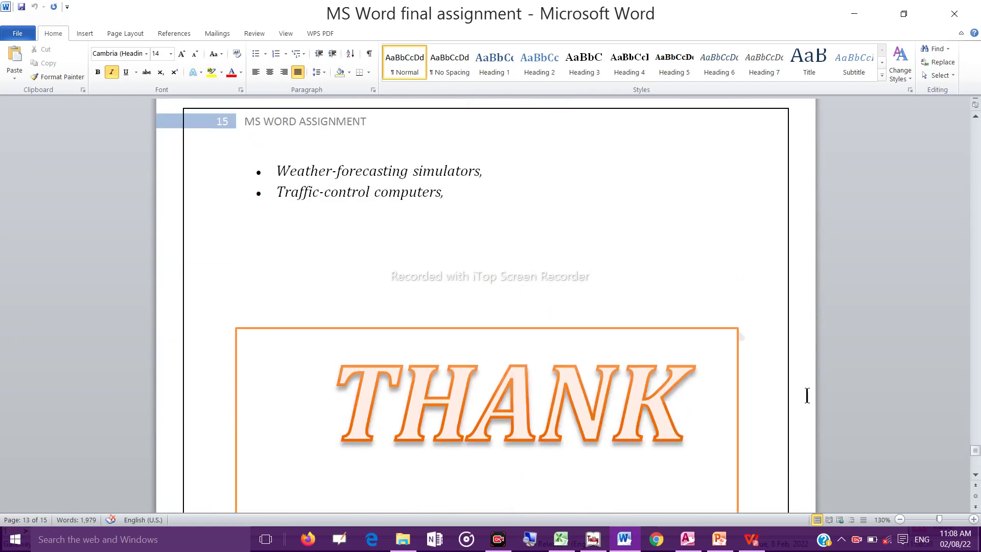